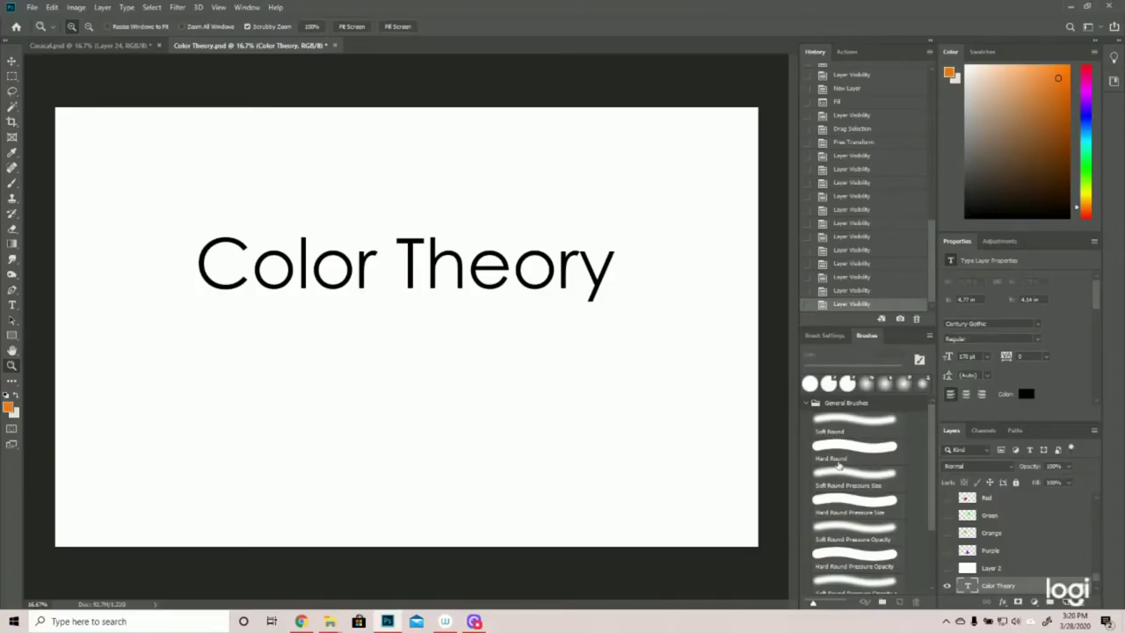
Hide the Color Theory title and reveal the red, yellow and blue wedge layers.
left_click(947, 586)
scroll(1023, 554, "up", 1)
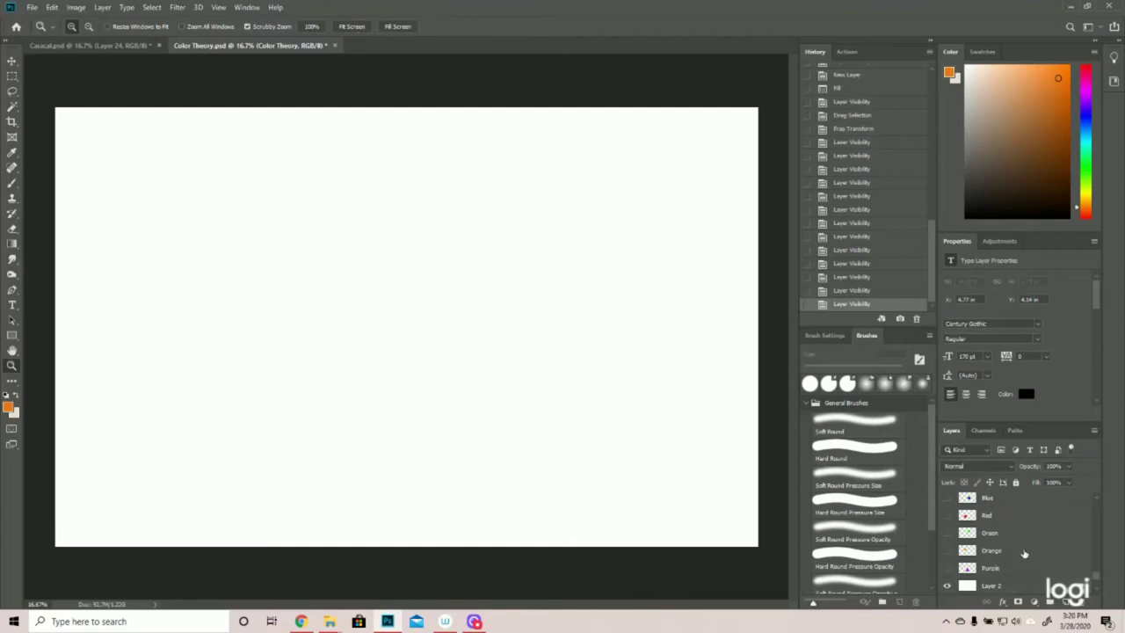
left_click(947, 514)
scroll(946, 518, "up", 1)
left_click(947, 498)
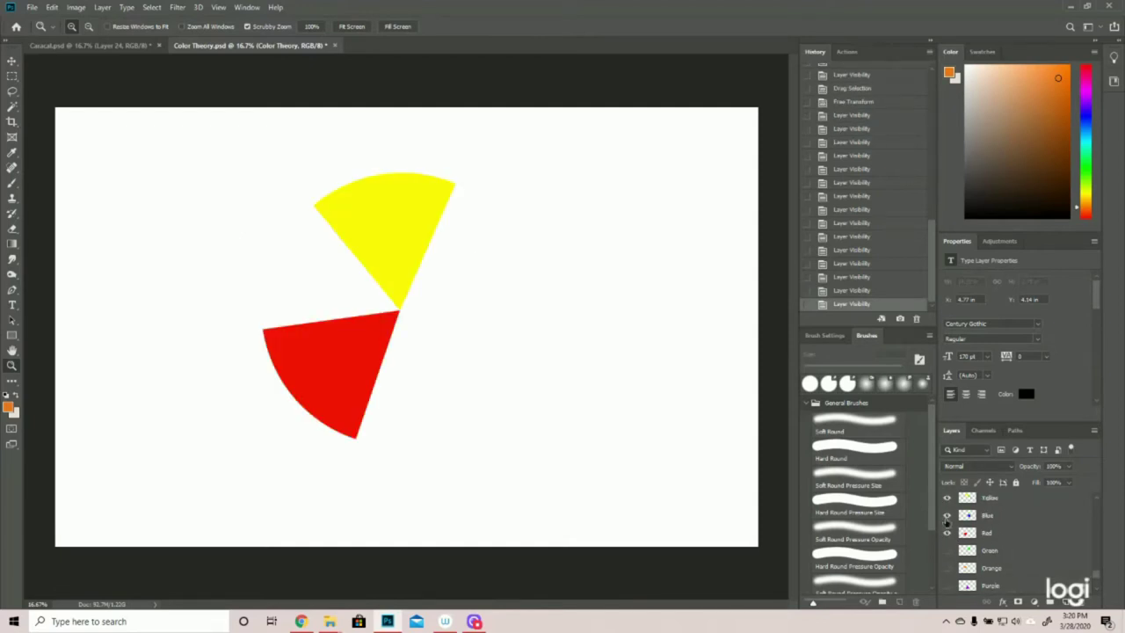
left_click(947, 515)
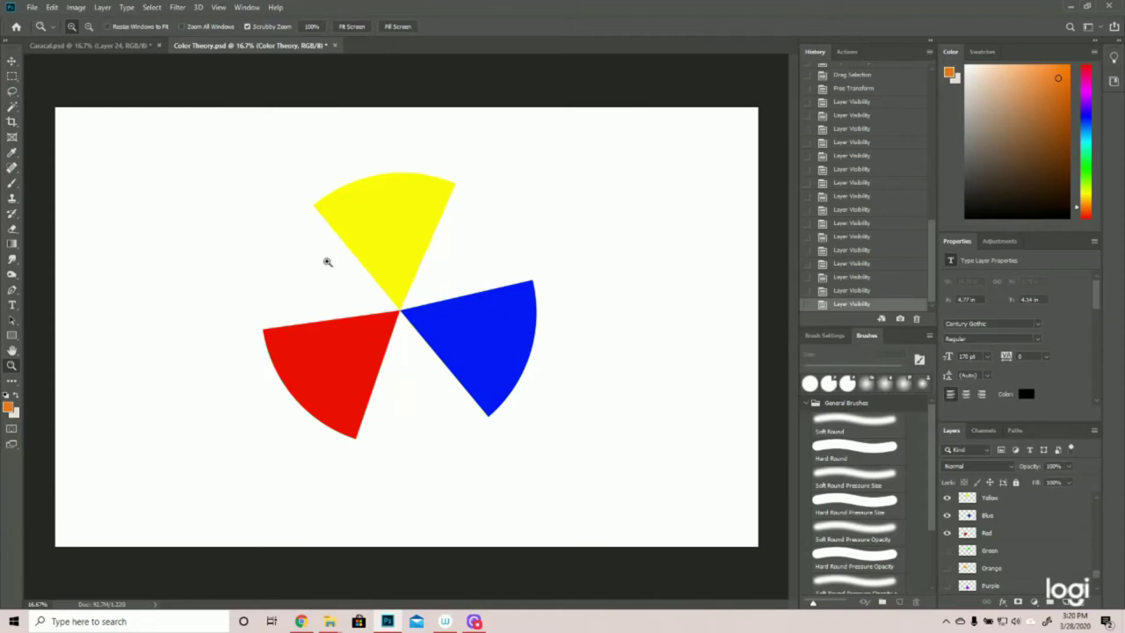
Turn on the Purple, Orange and Green wedge layers between the primaries.
scroll(1030, 538, "down", 1)
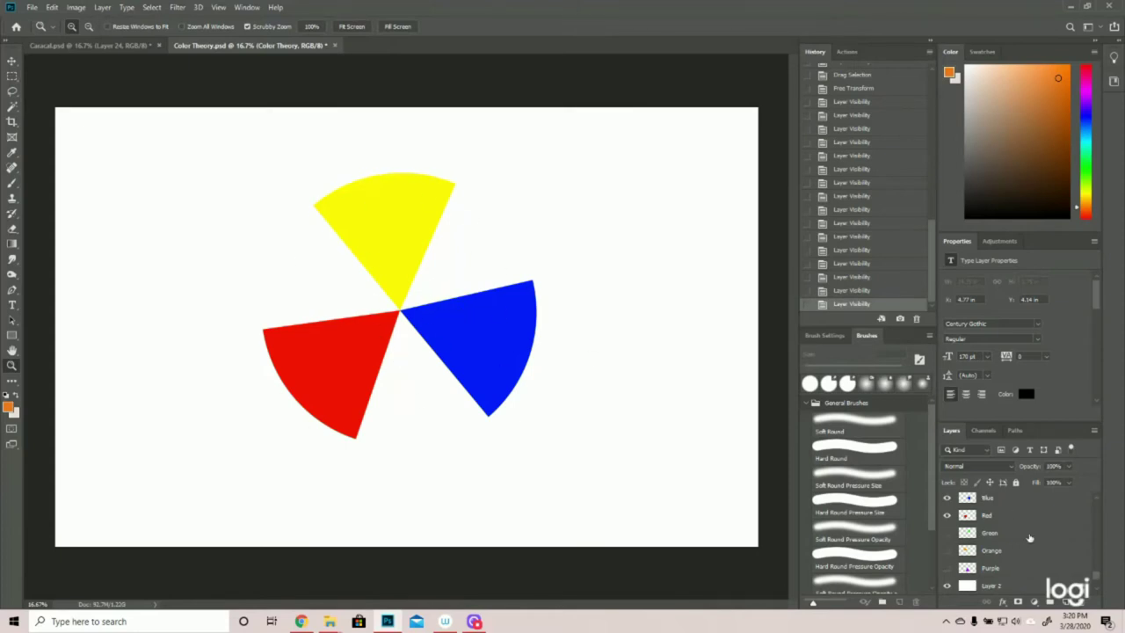
left_click(946, 568)
left_click(946, 550)
left_click(946, 533)
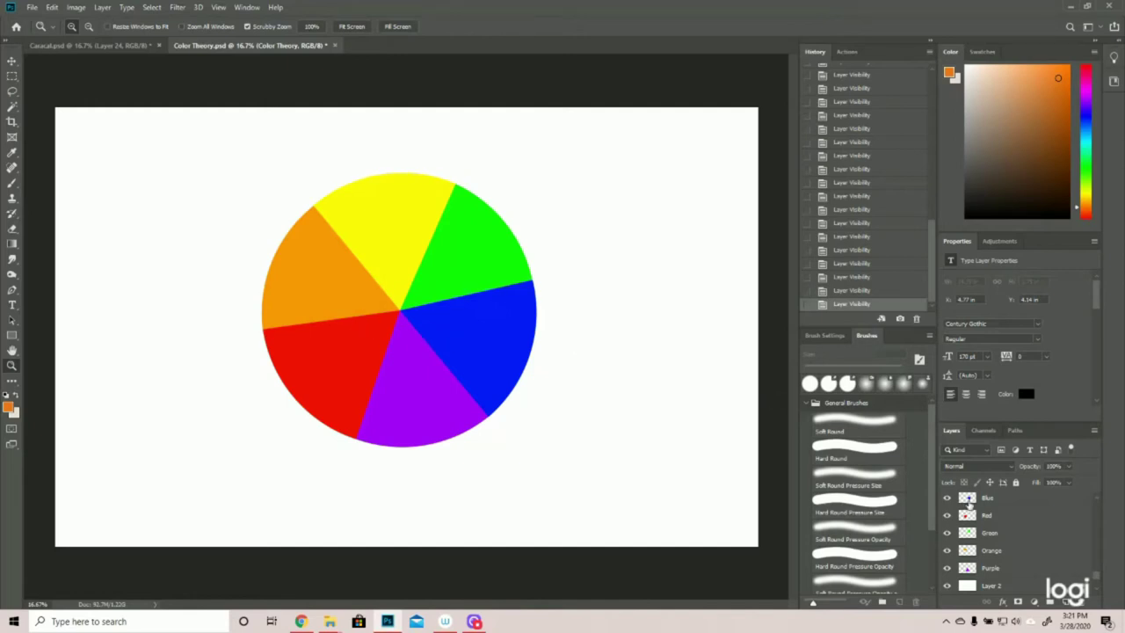
scroll(1100, 577, "down", 5)
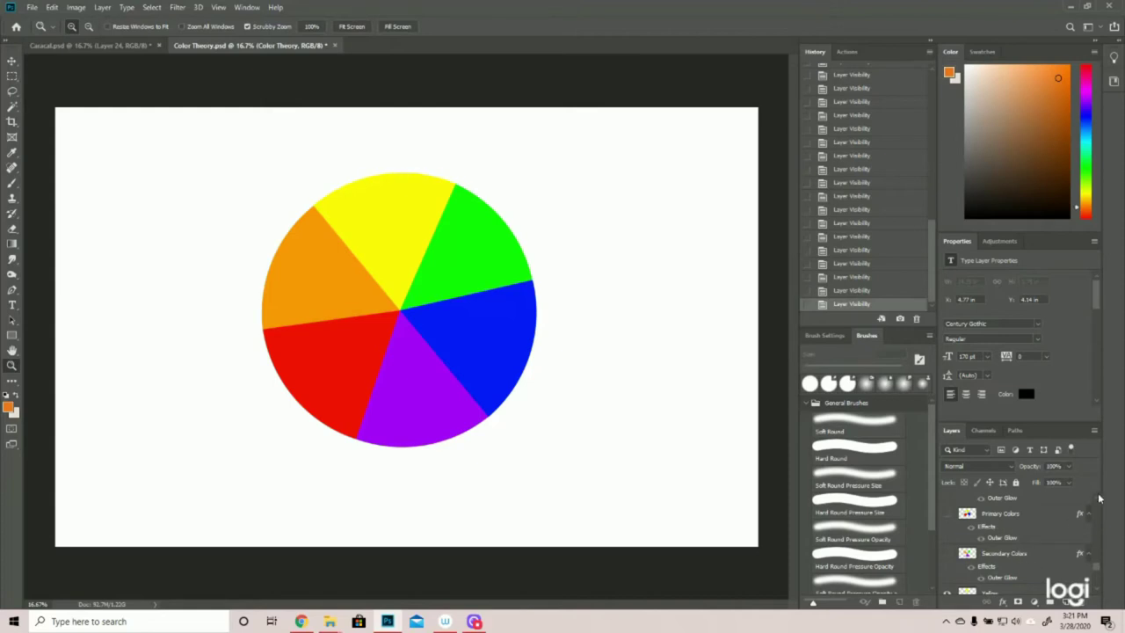
scroll(1099, 500, "up", 1)
scroll(1098, 500, "up", 1)
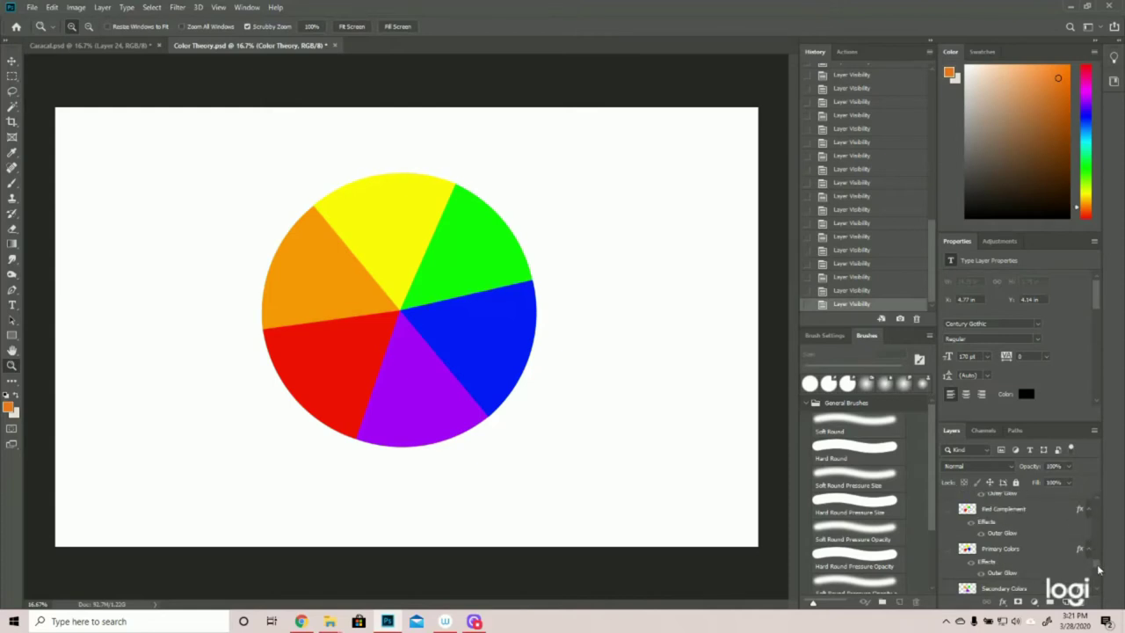
scroll(1099, 569, "up", 2)
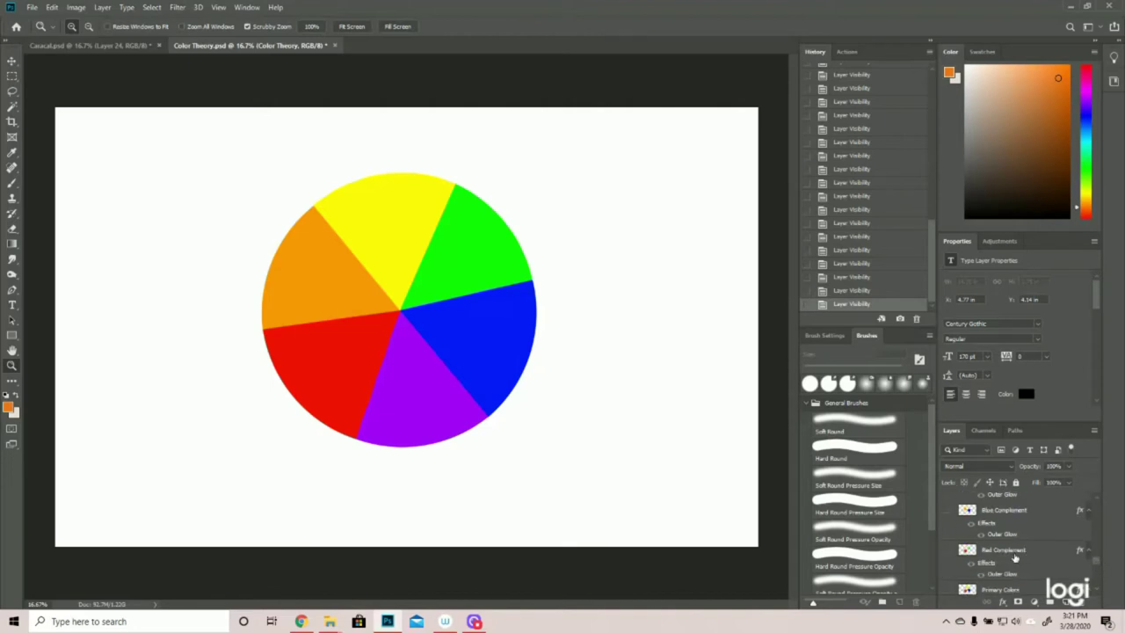
left_click(948, 550)
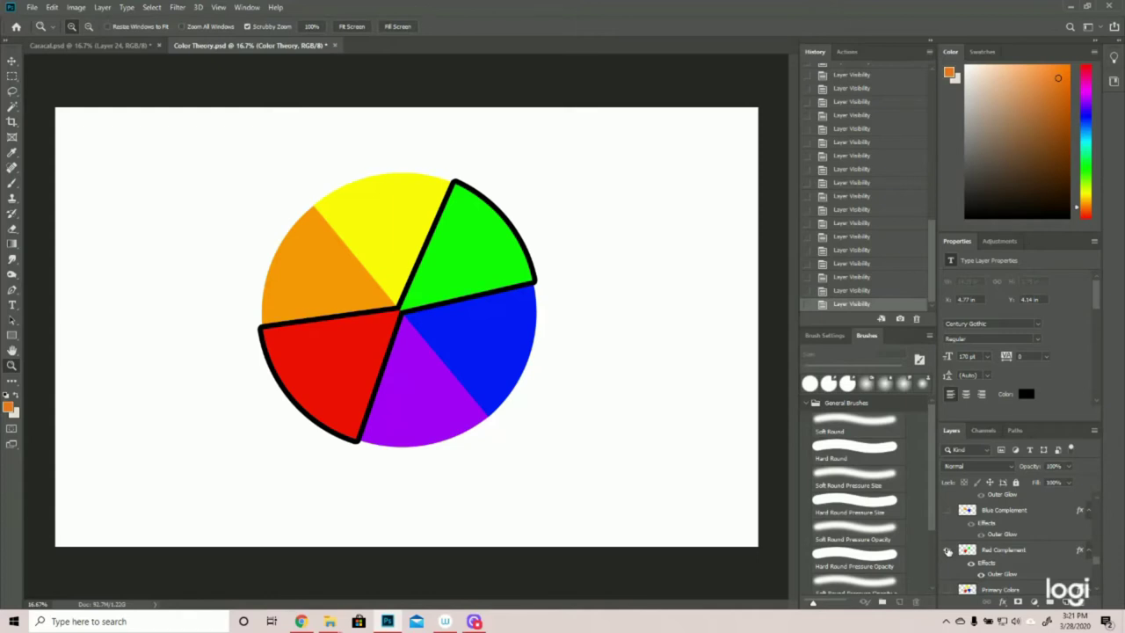
left_click(947, 550)
left_click(946, 511)
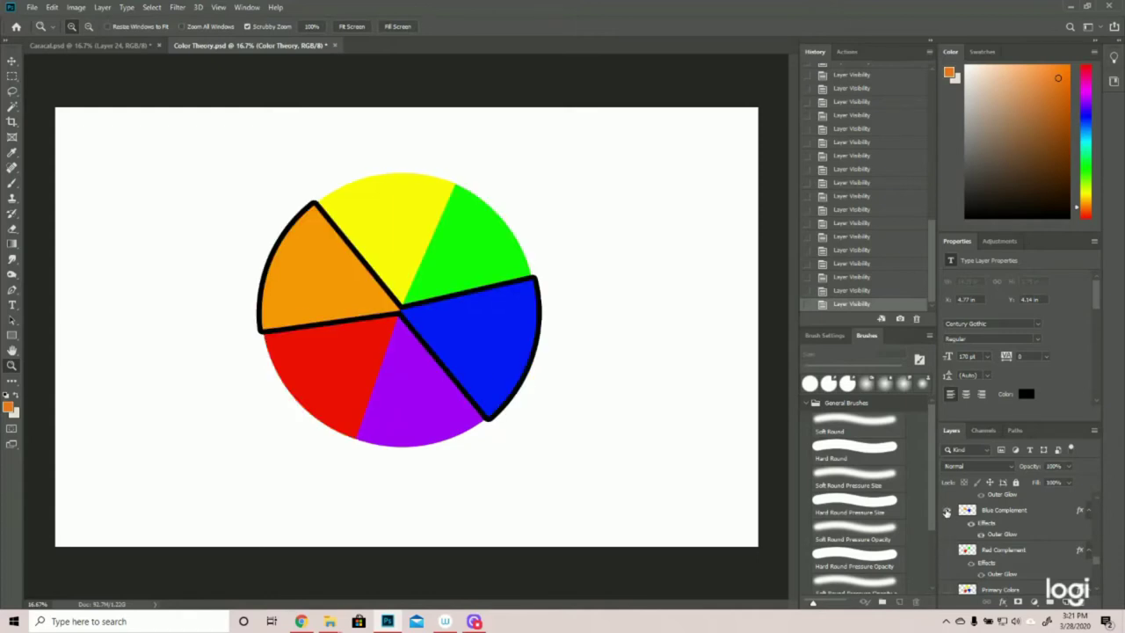
left_click(946, 511)
scroll(1096, 502, "up", 1)
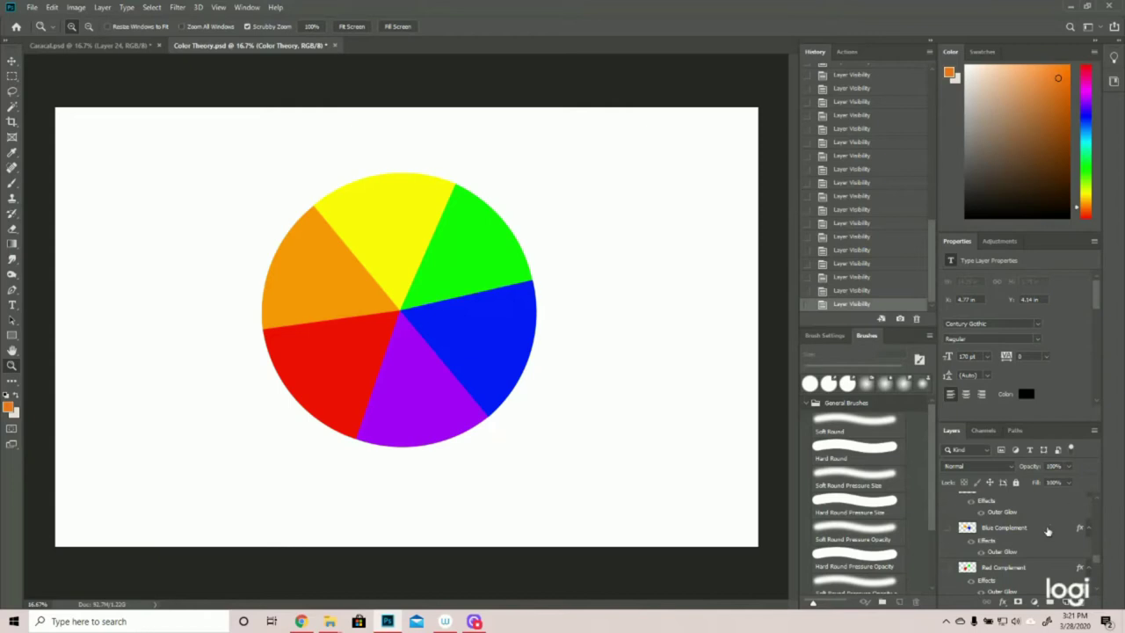
scroll(1047, 530, "up", 1)
left_click(945, 507)
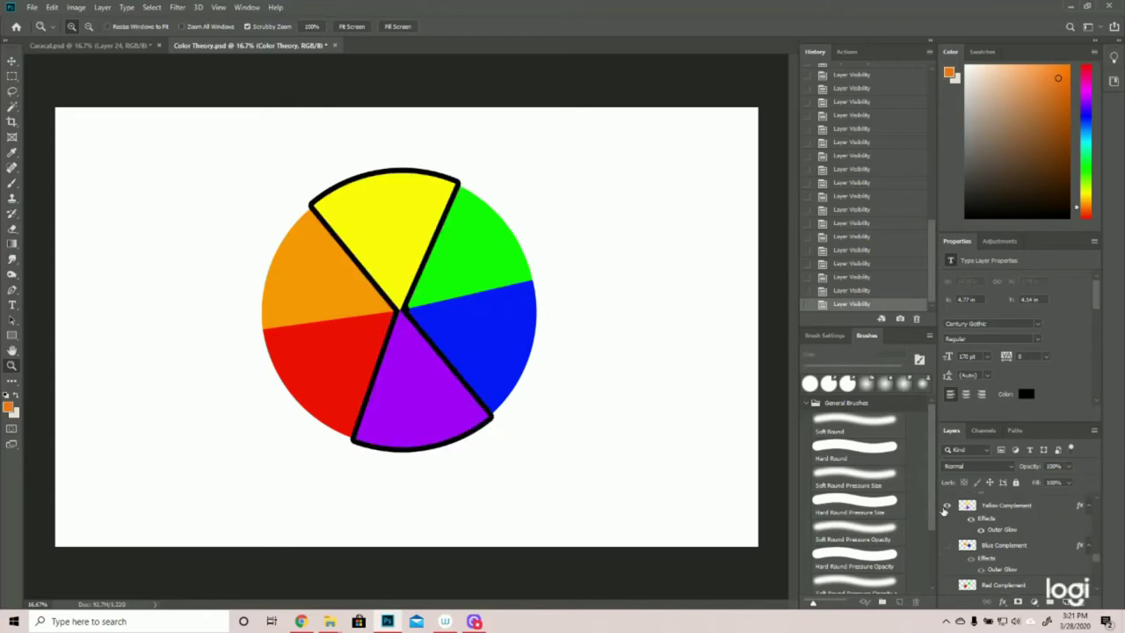
left_click(947, 506)
left_click(946, 585)
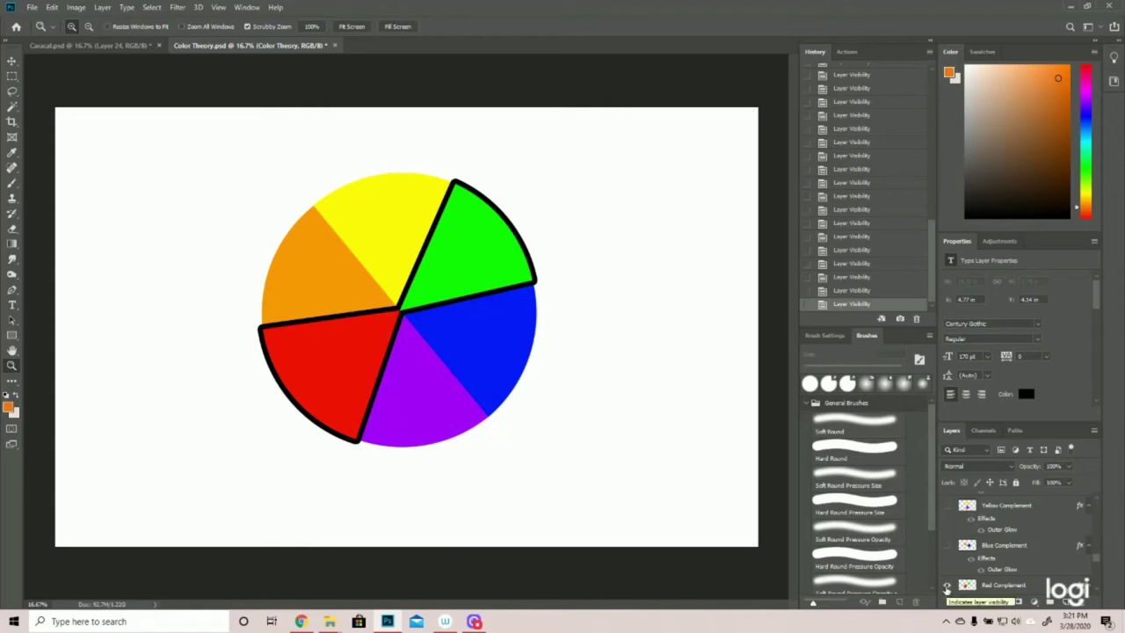
left_click(947, 588)
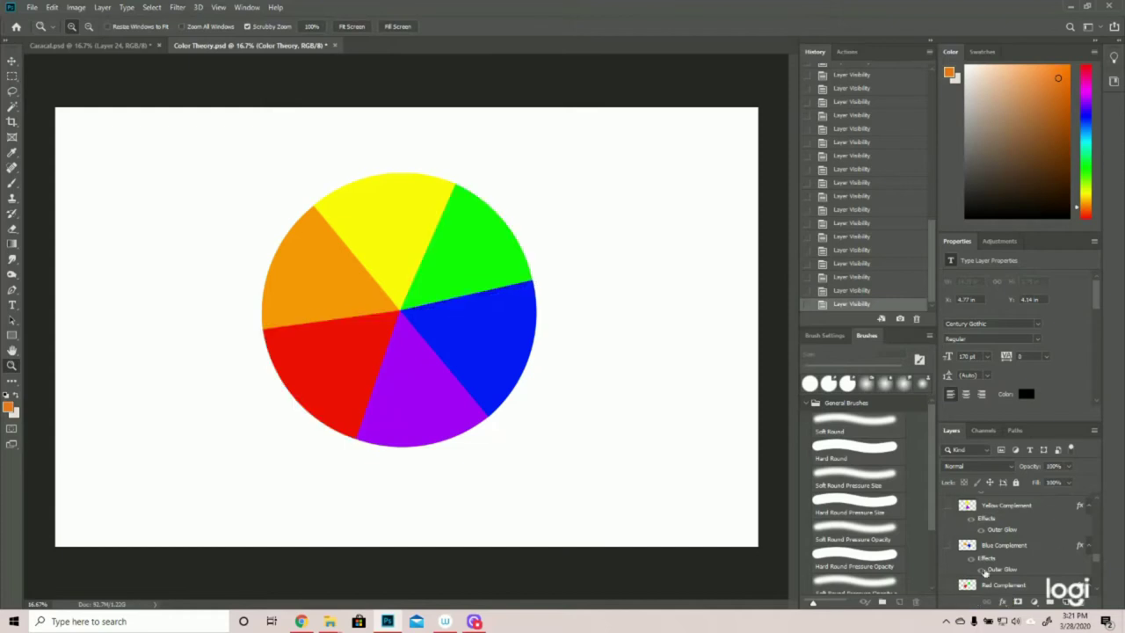
scroll(1098, 564, "up", 1)
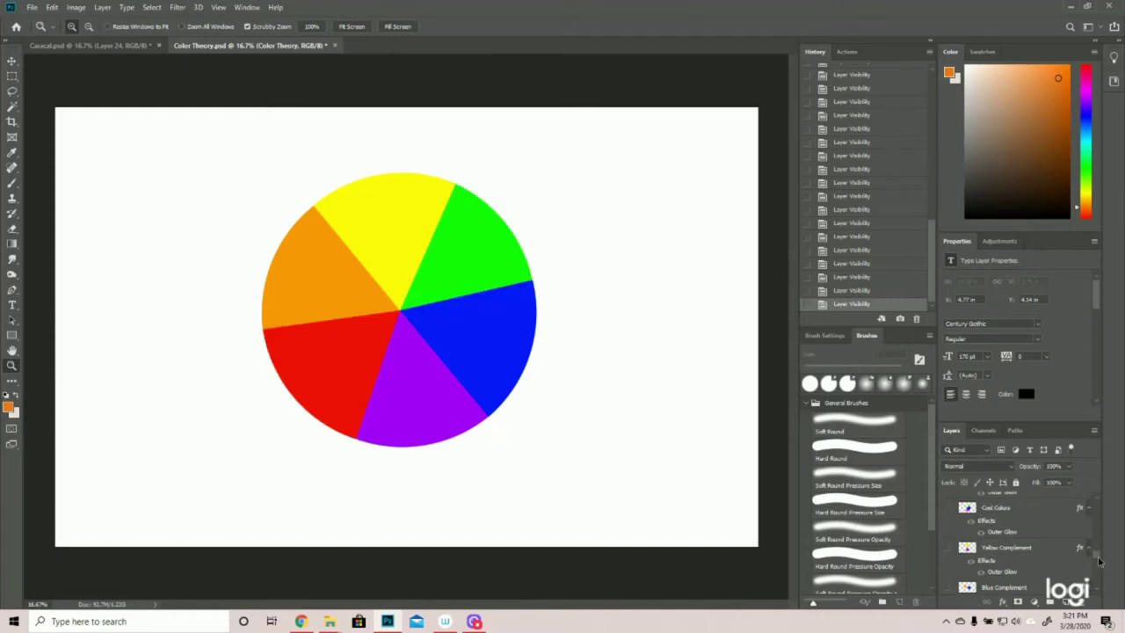
scroll(953, 545, "up", 2)
left_click(947, 503)
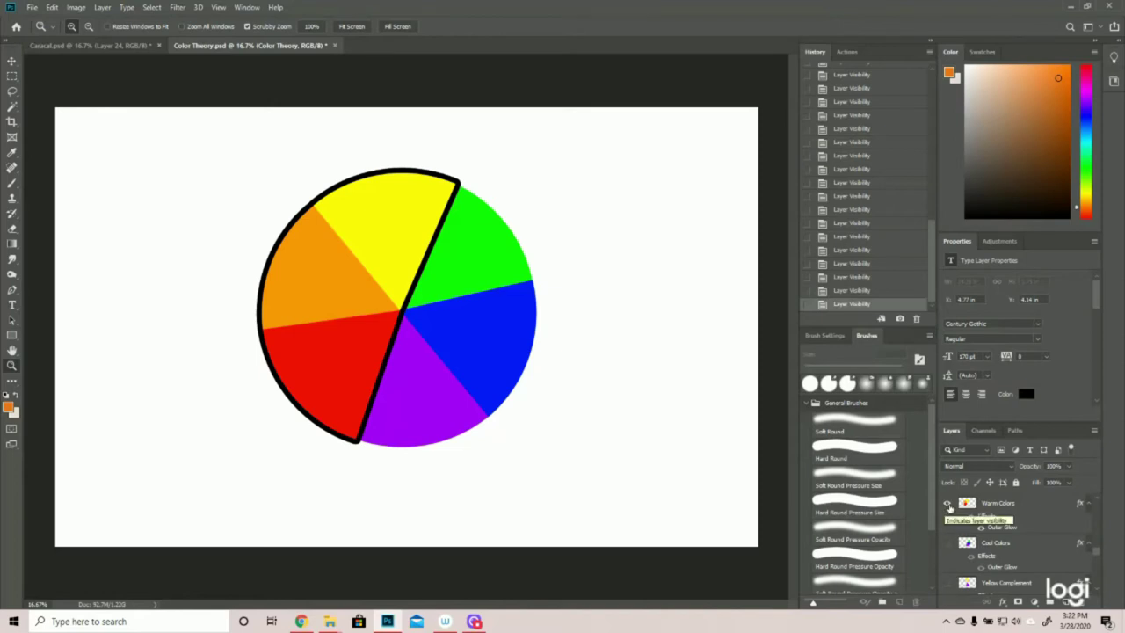
left_click(947, 504)
left_click(947, 543)
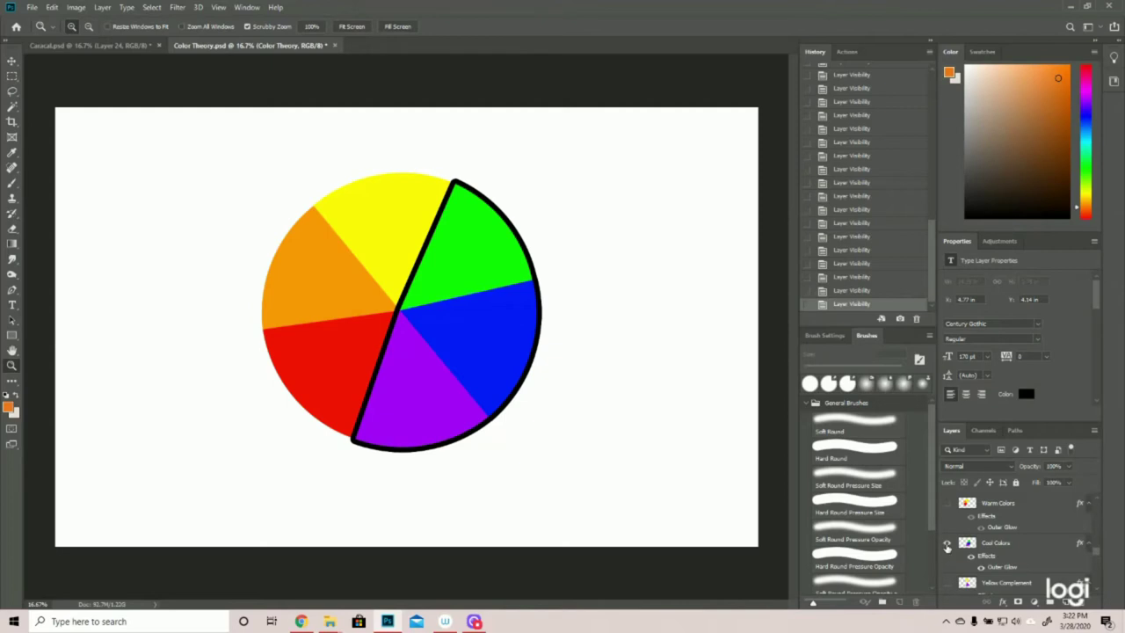
left_click(946, 545)
scroll(940, 553, "down", 2)
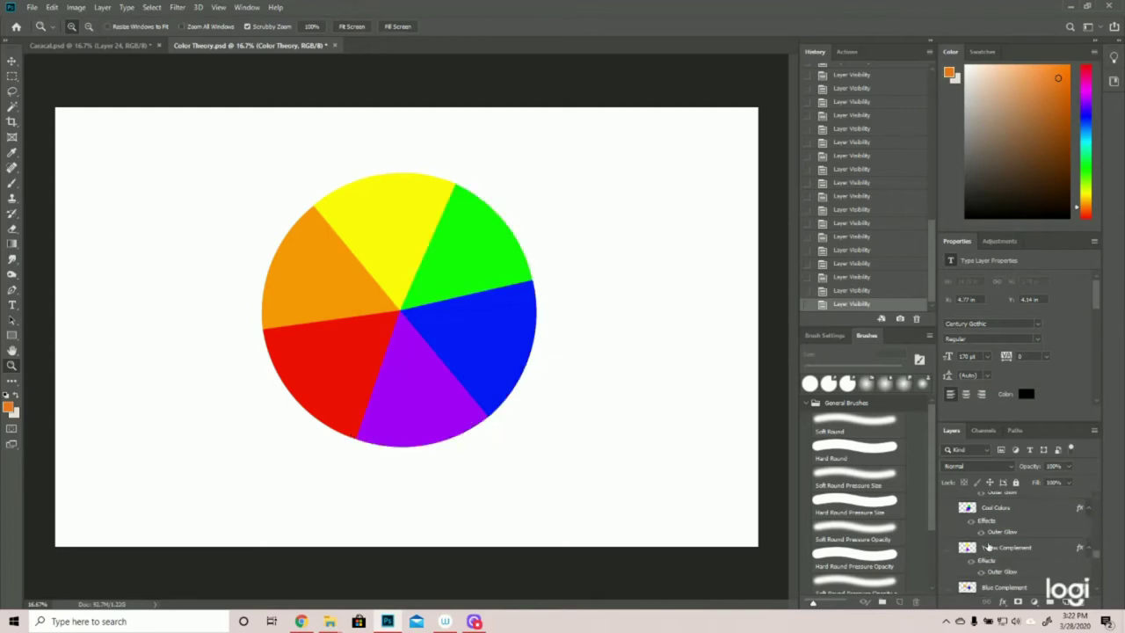
left_click(946, 552)
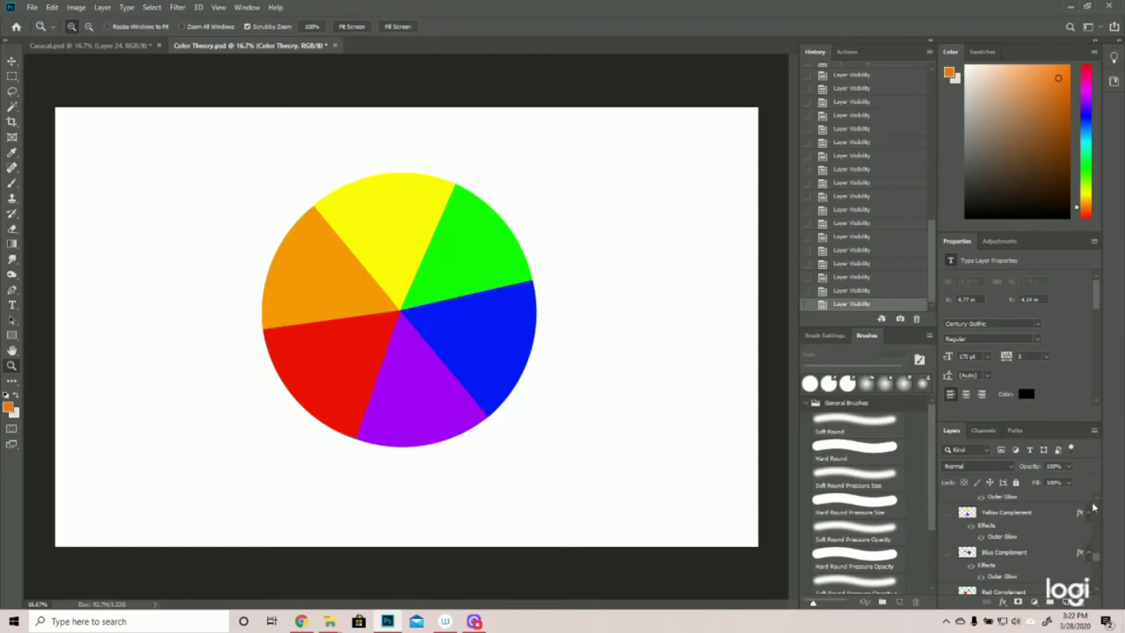
Scroll up the Layers panel to reach the landscape photo layer.
scroll(1038, 527, "up", 5)
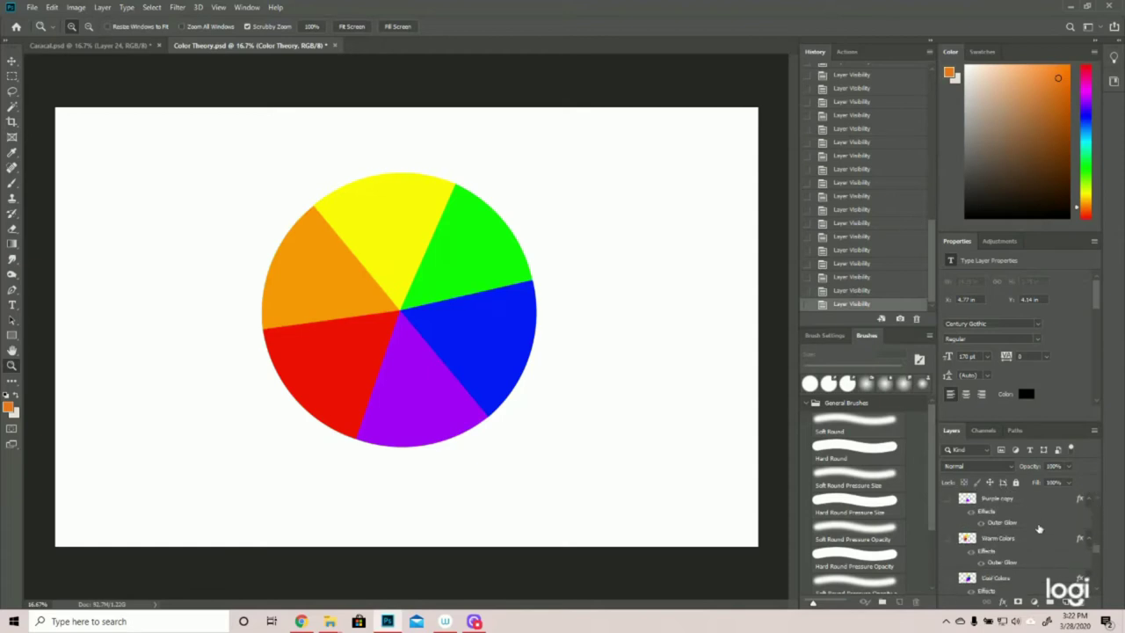
scroll(1039, 528, "up", 8)
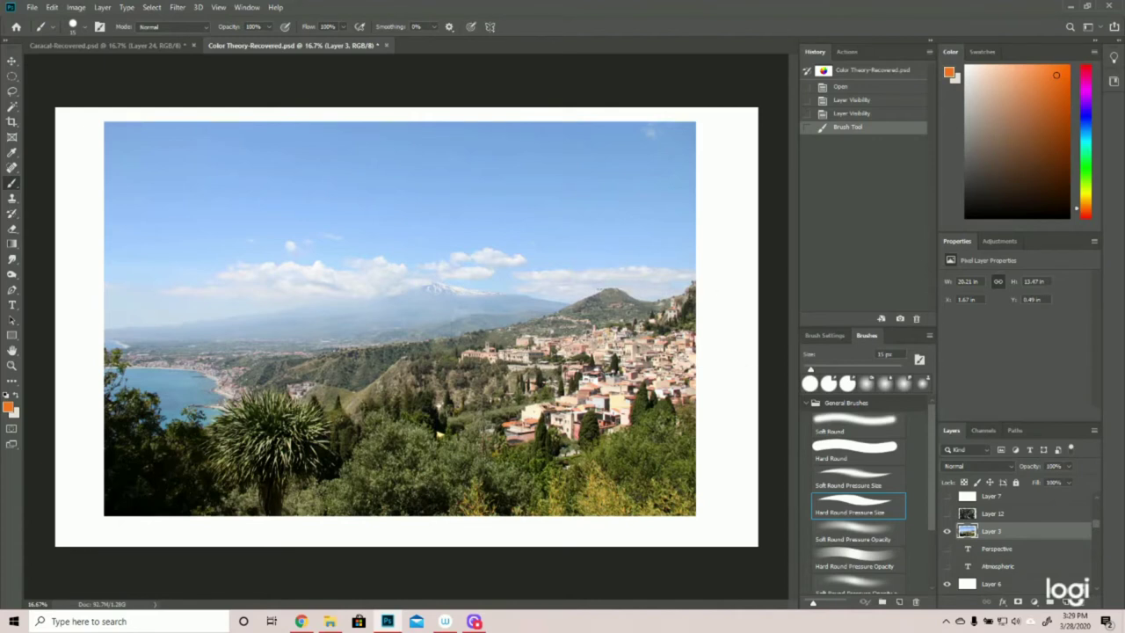
left_click_drag(619, 287, 395, 340)
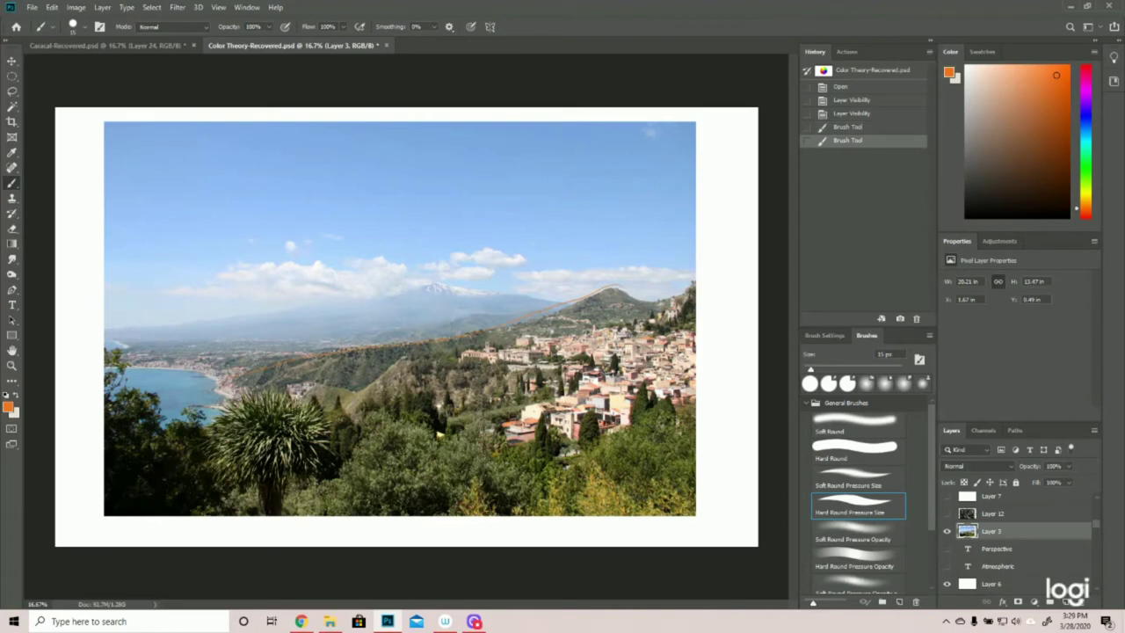
mouse_move(606, 378)
left_mouse_down()
mouse_move(598, 439)
mouse_move(492, 470)
mouse_move(352, 453)
mouse_move(334, 439)
left_mouse_up()
mouse_move(387, 247)
left_mouse_down()
mouse_move(316, 309)
mouse_move(517, 290)
mouse_move(462, 216)
left_mouse_up()
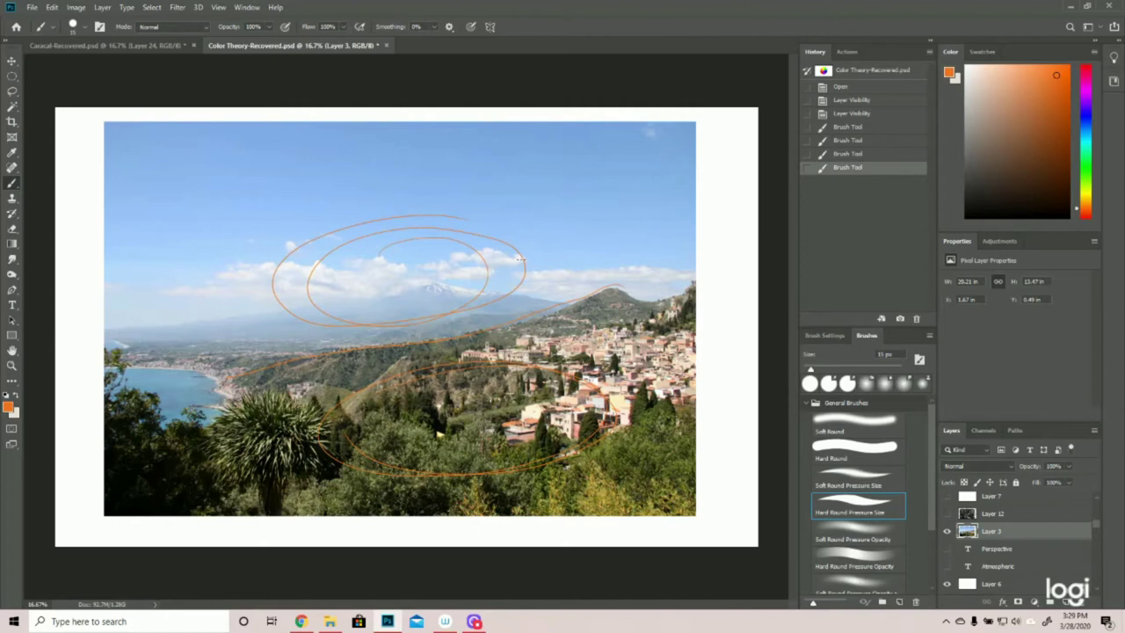
left_click(864, 128)
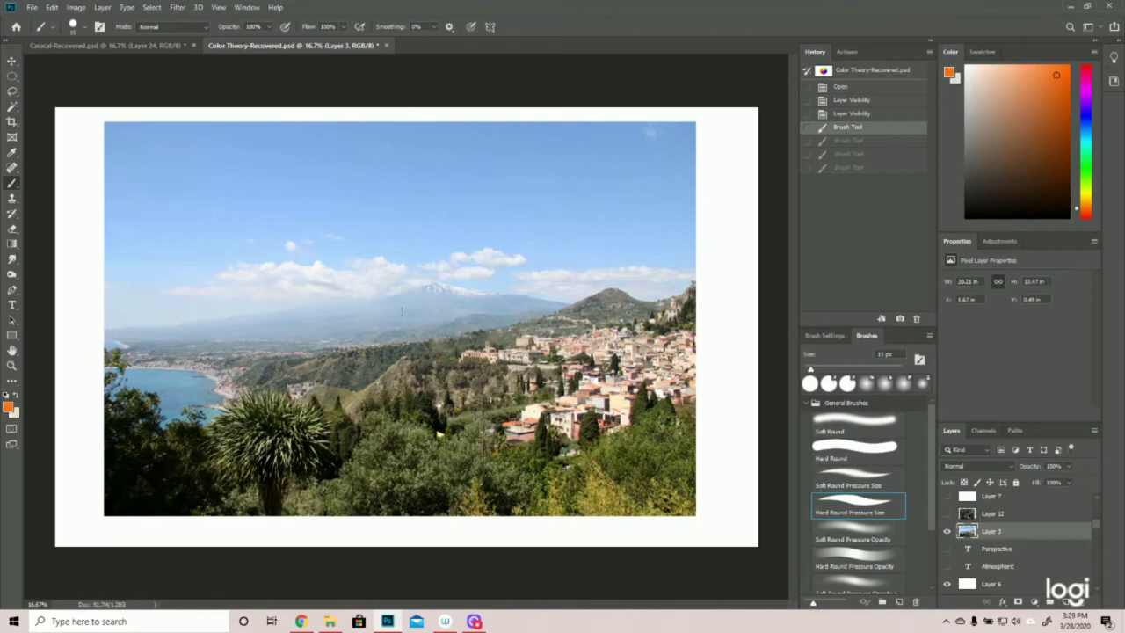
Circle the mountain peak with an orange ellipse, then undo it.
mouse_move(400, 318)
left_mouse_down()
mouse_move(523, 259)
mouse_move(492, 319)
left_mouse_up()
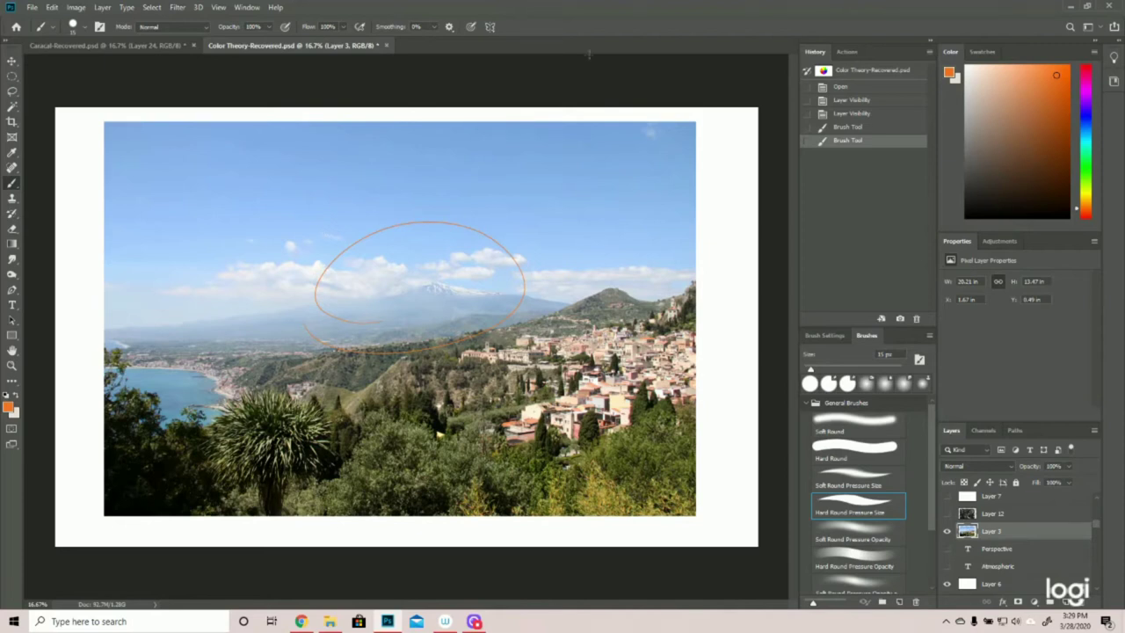
left_click(855, 128)
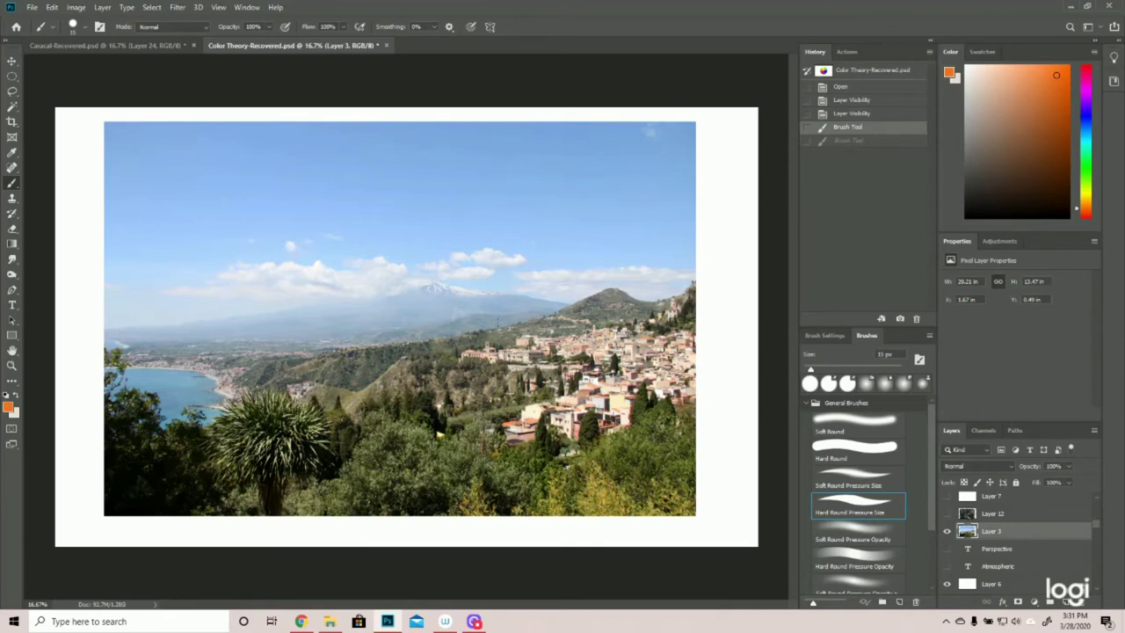
Swap the landscape photo for the bamboo forest photo and make Layer 12 active.
left_click(946, 531)
left_click(947, 513)
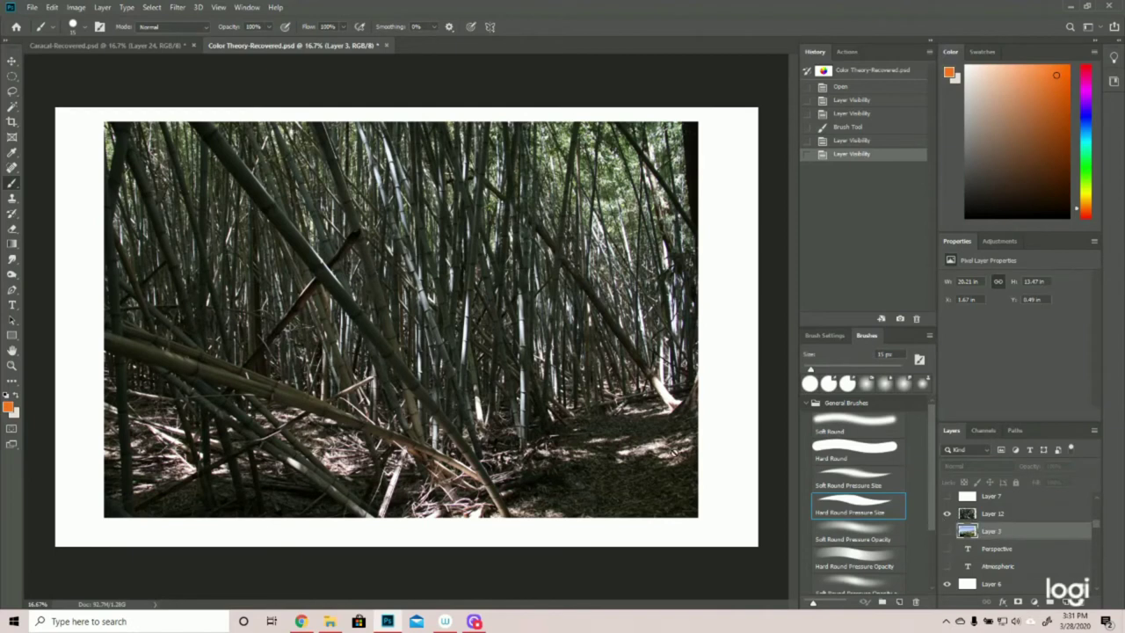
left_click(77, 7)
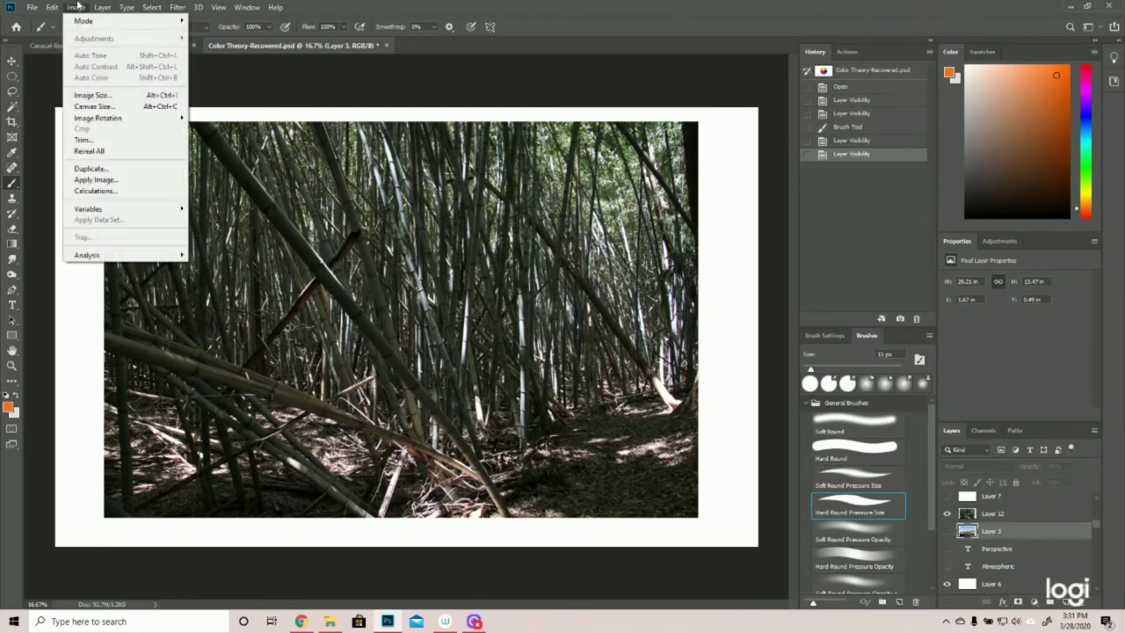
left_click(53, 7)
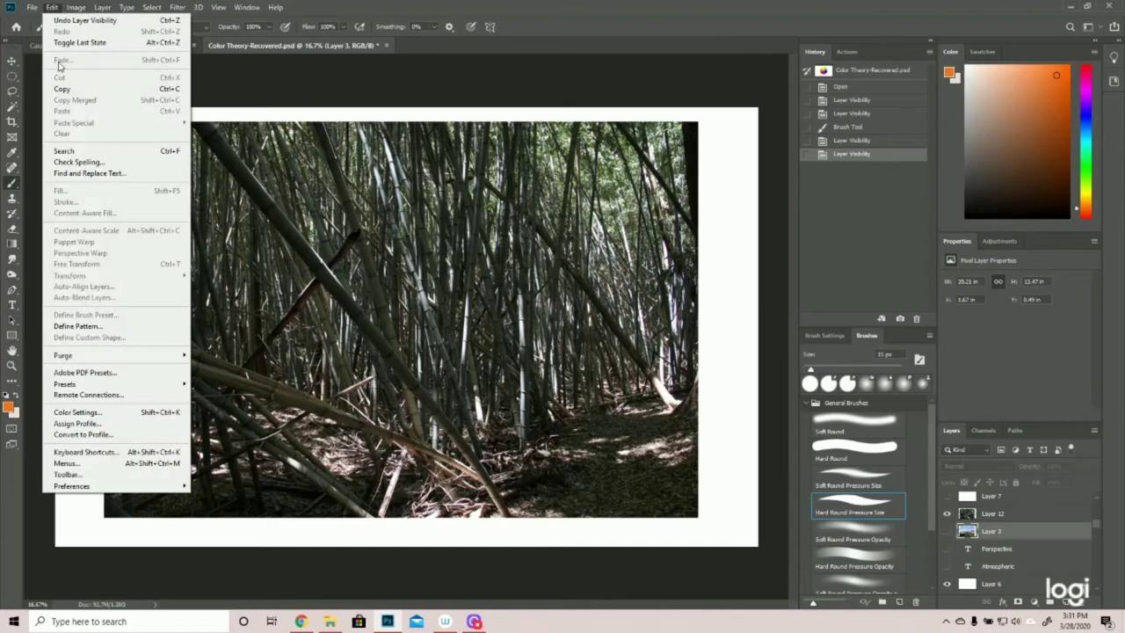
mouse_move(77, 9)
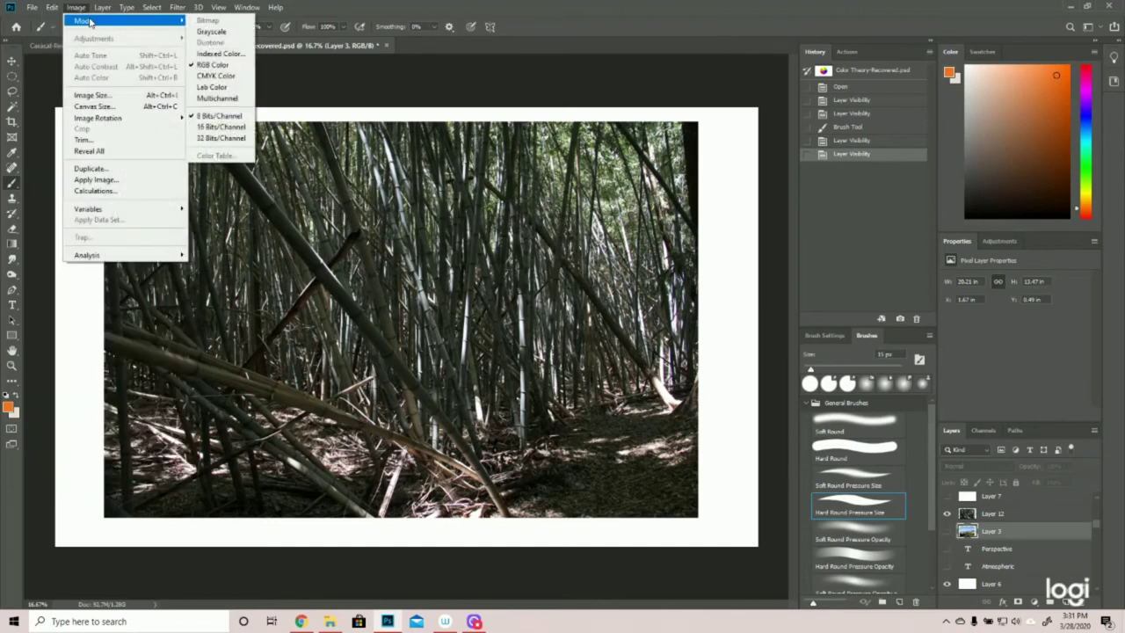
key("Escape")
left_click(986, 518)
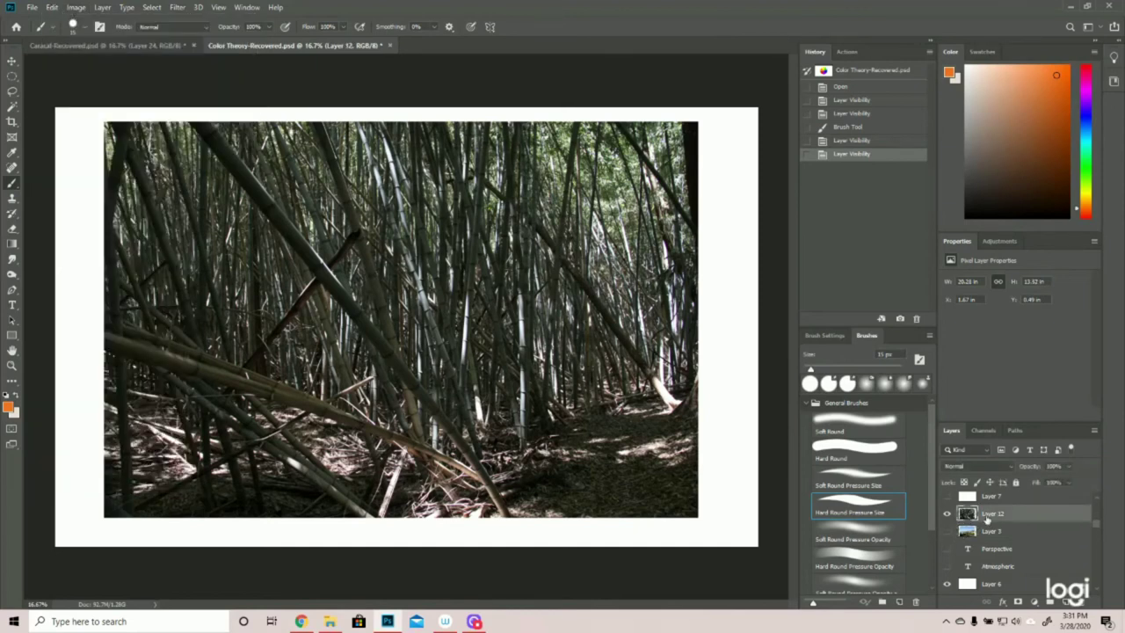
left_click(76, 7)
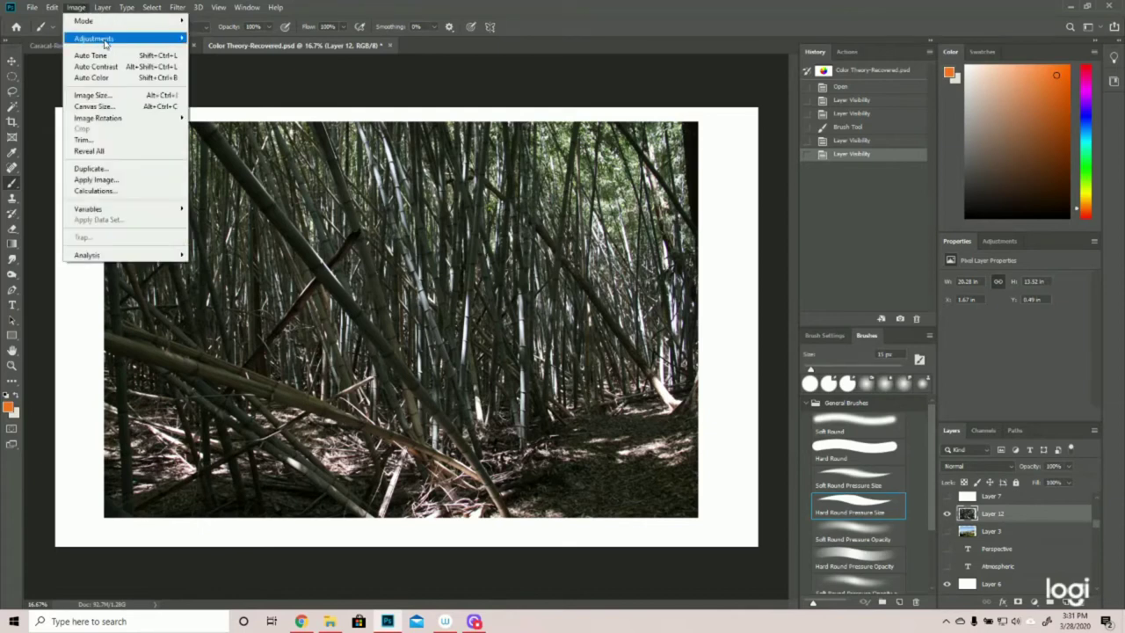
Apply Color Balance to the bamboo photo with Shadows shifted to Blue +14.
mouse_move(104, 40)
left_click(224, 110)
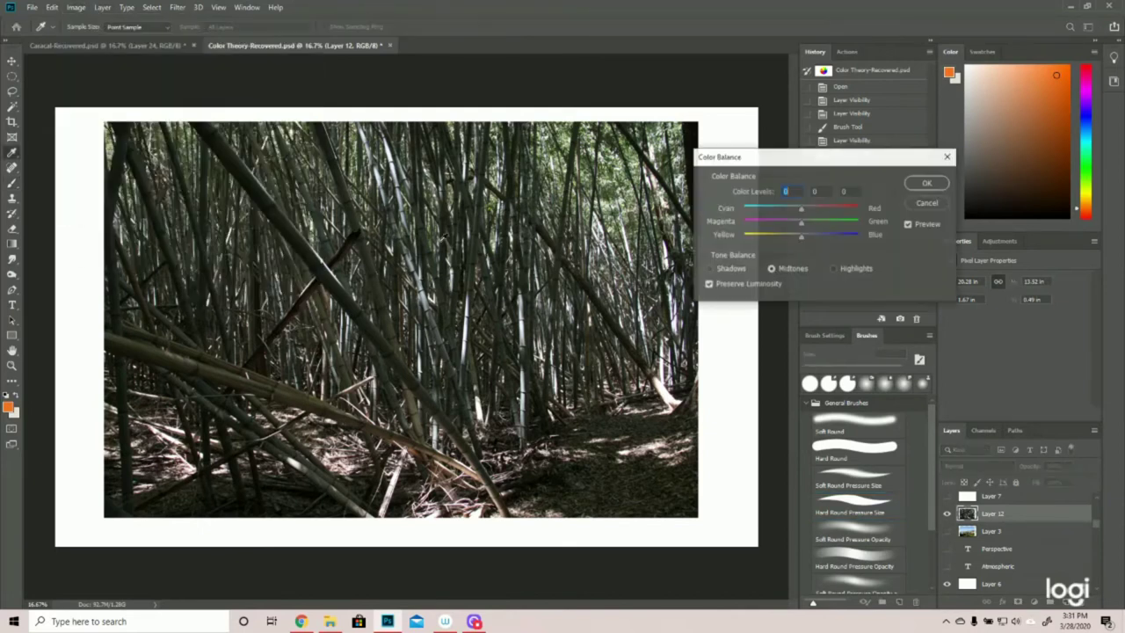
left_click(709, 268)
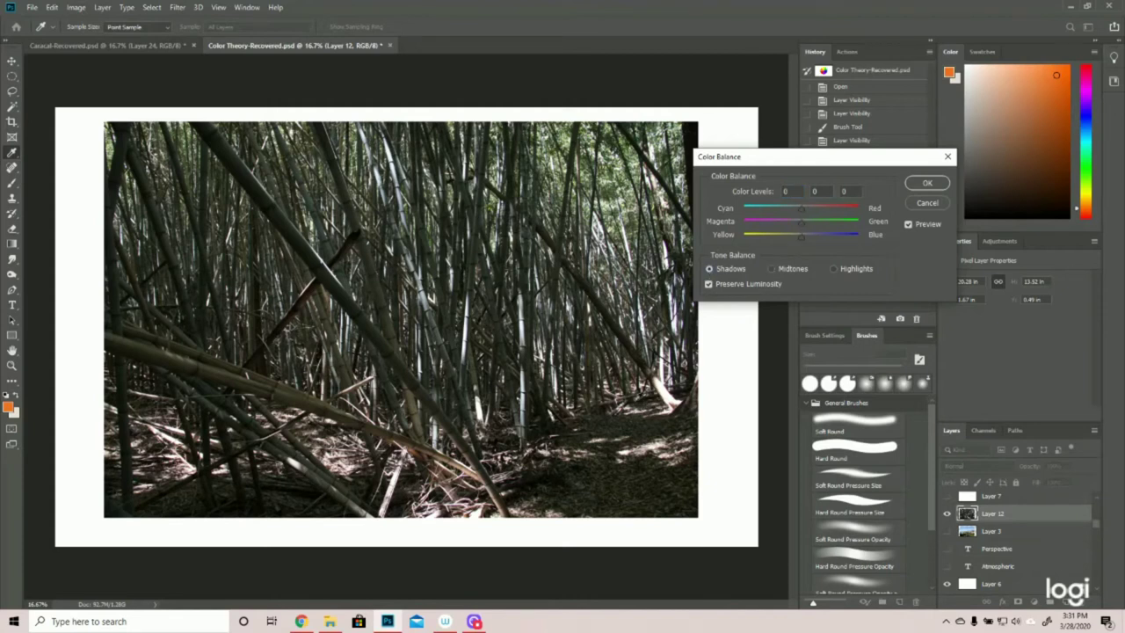
left_click(812, 233)
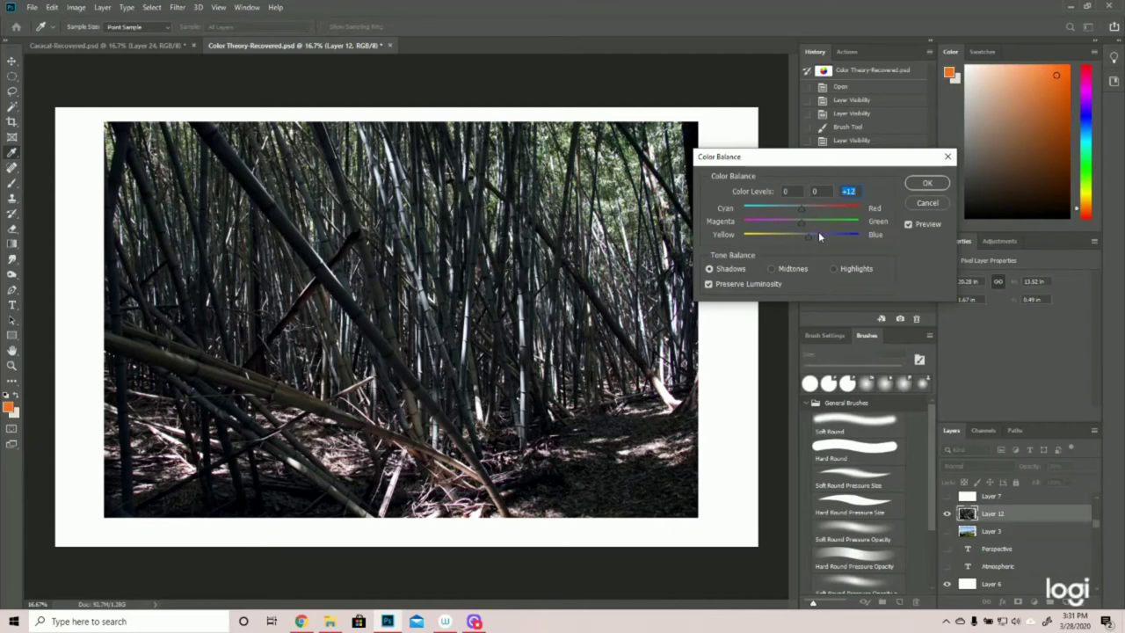
mouse_move(819, 234)
left_mouse_down()
mouse_move(837, 234)
mouse_move(809, 236)
left_mouse_up()
left_click(926, 183)
Compare before and after in History, then revert to before the colour balance.
left_click(847, 154)
left_click(846, 167)
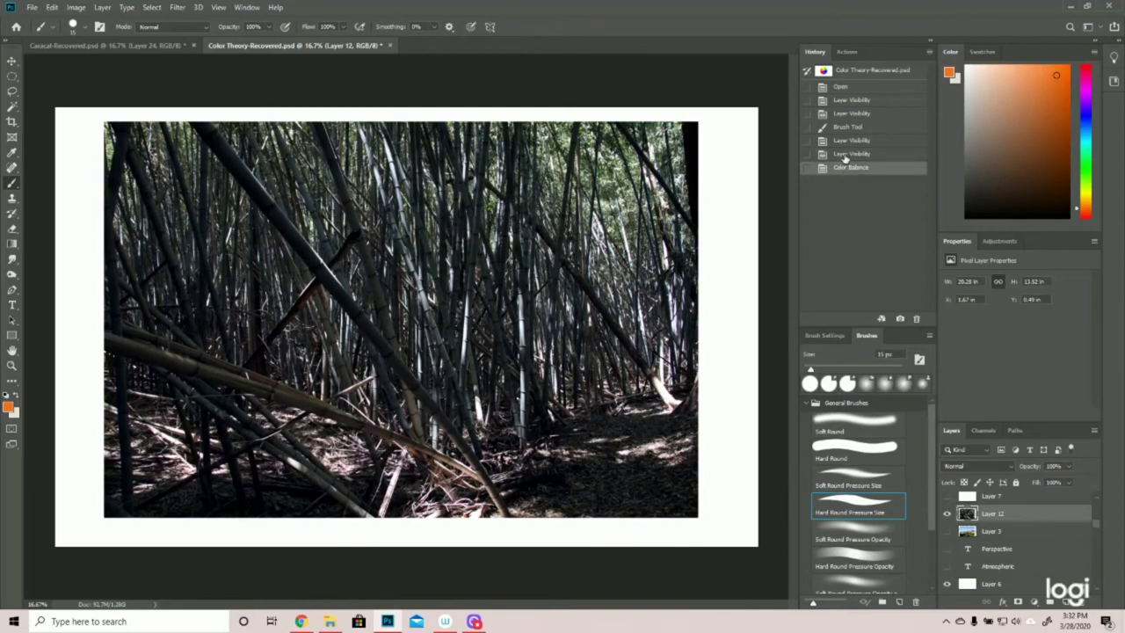
left_click(847, 154)
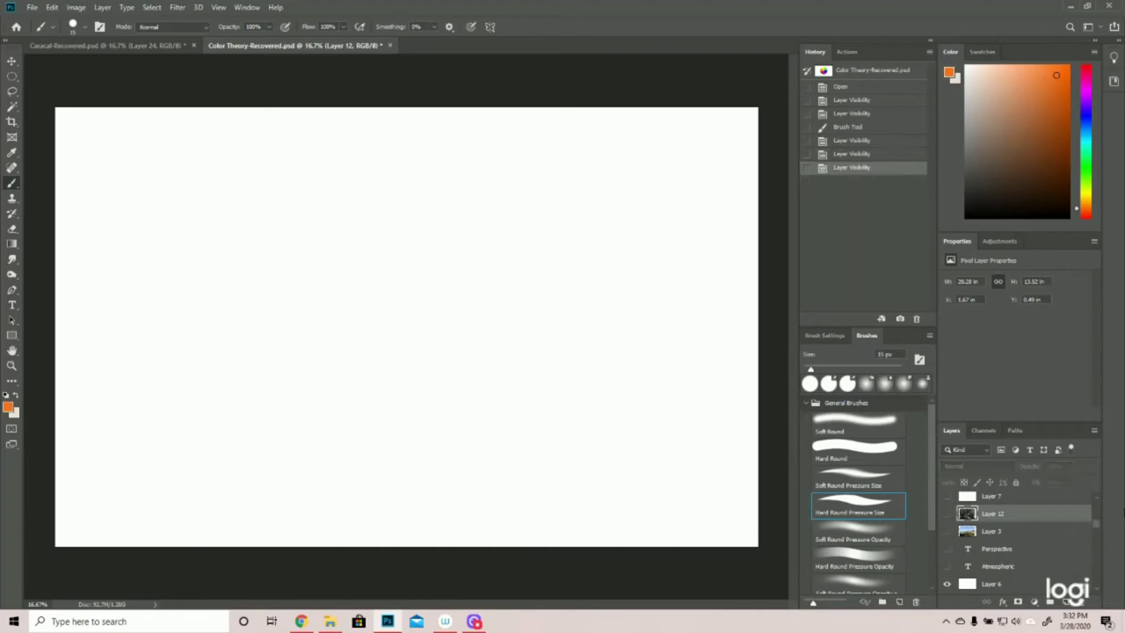
scroll(1098, 499, "up", 3)
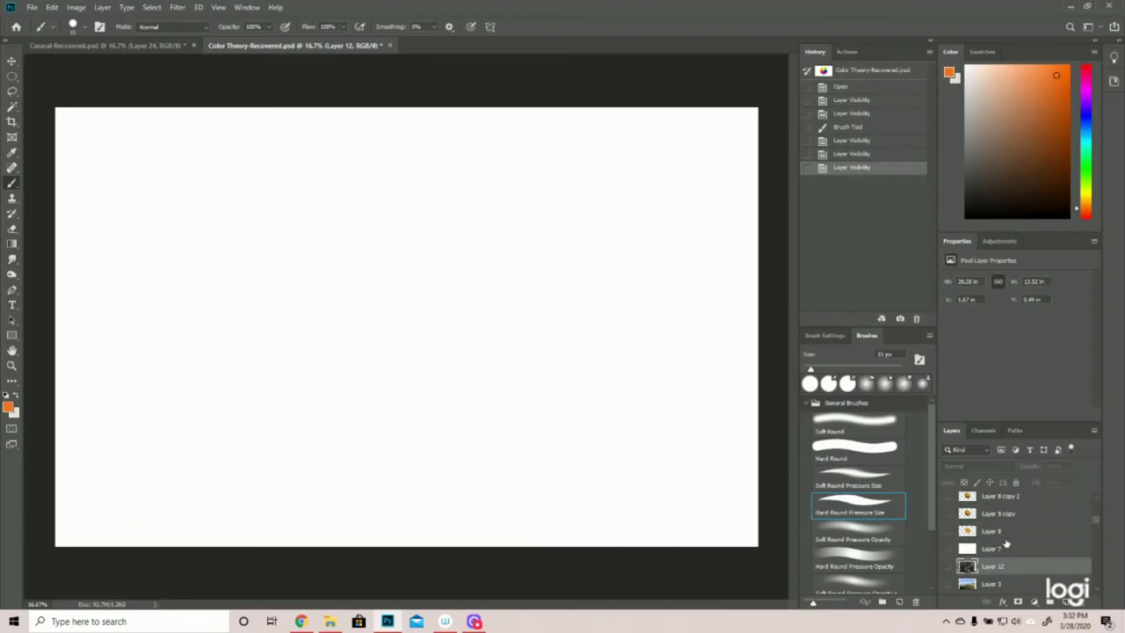
Show white Layer 7 and the orange ball on Layer 8 copy, adding copy 2 and copy 3 shading.
left_click(946, 548)
scroll(1098, 502, "up", 1)
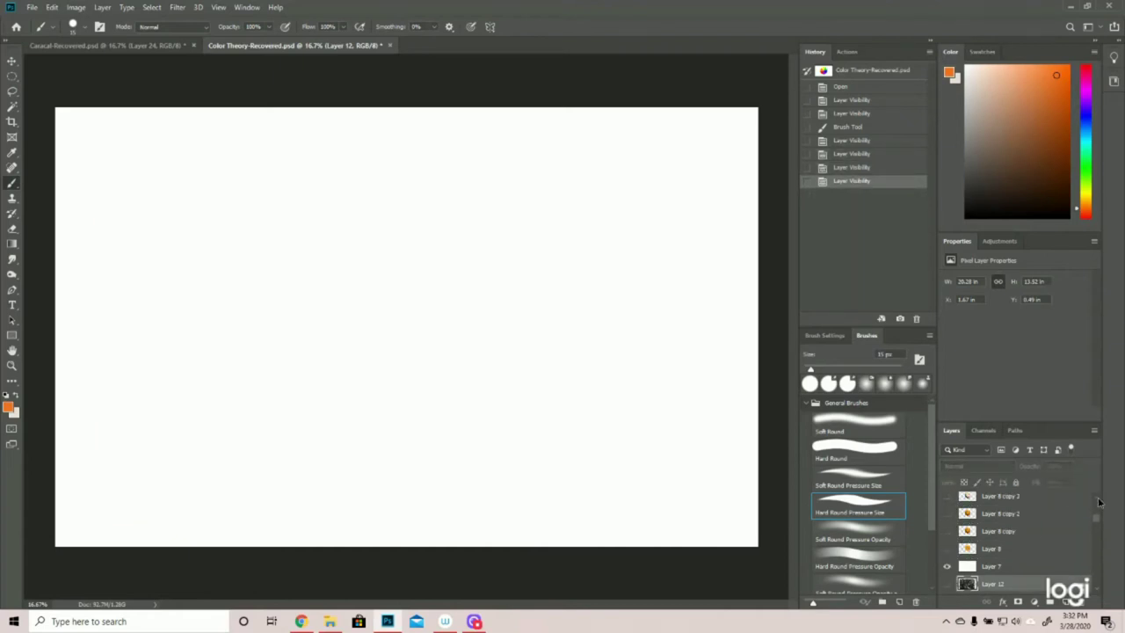
scroll(1097, 502, "up", 2)
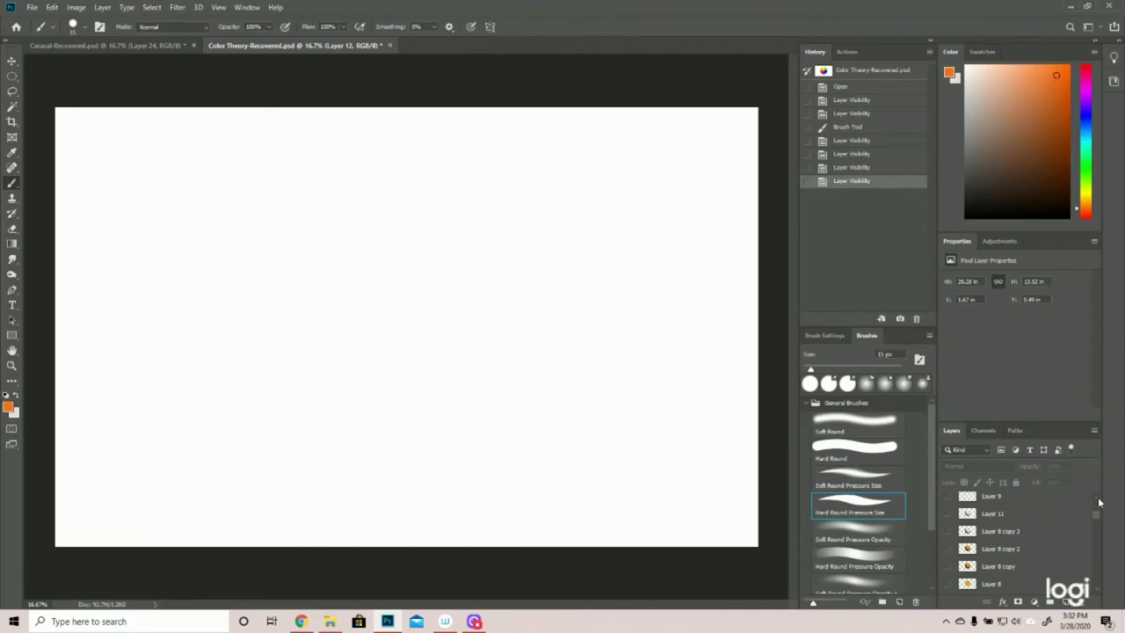
left_click(947, 550)
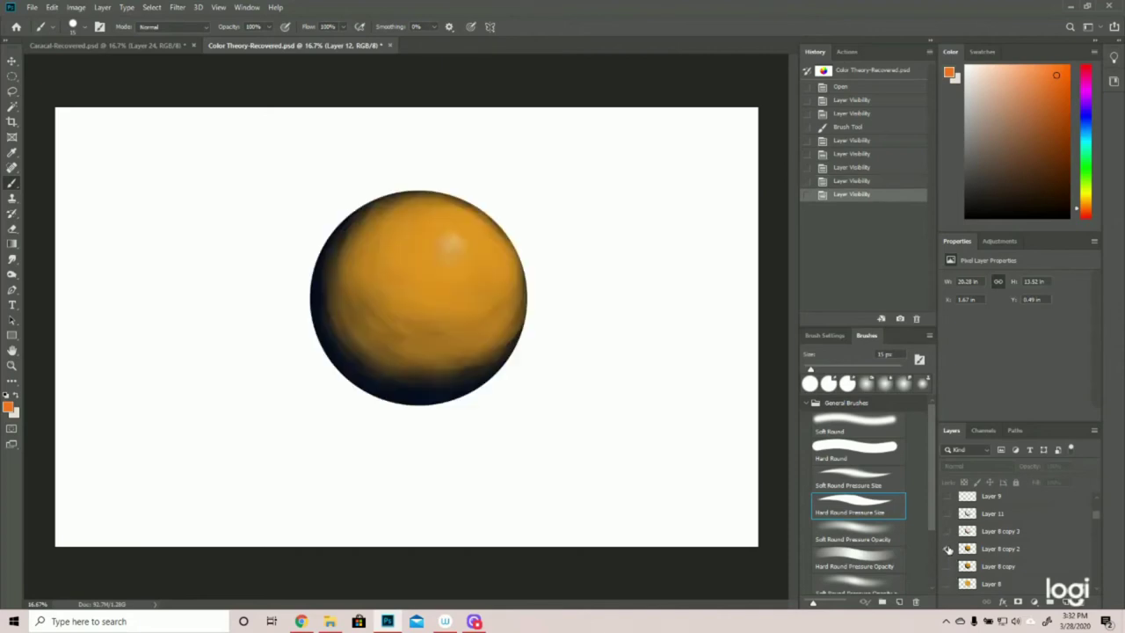
left_click(948, 552)
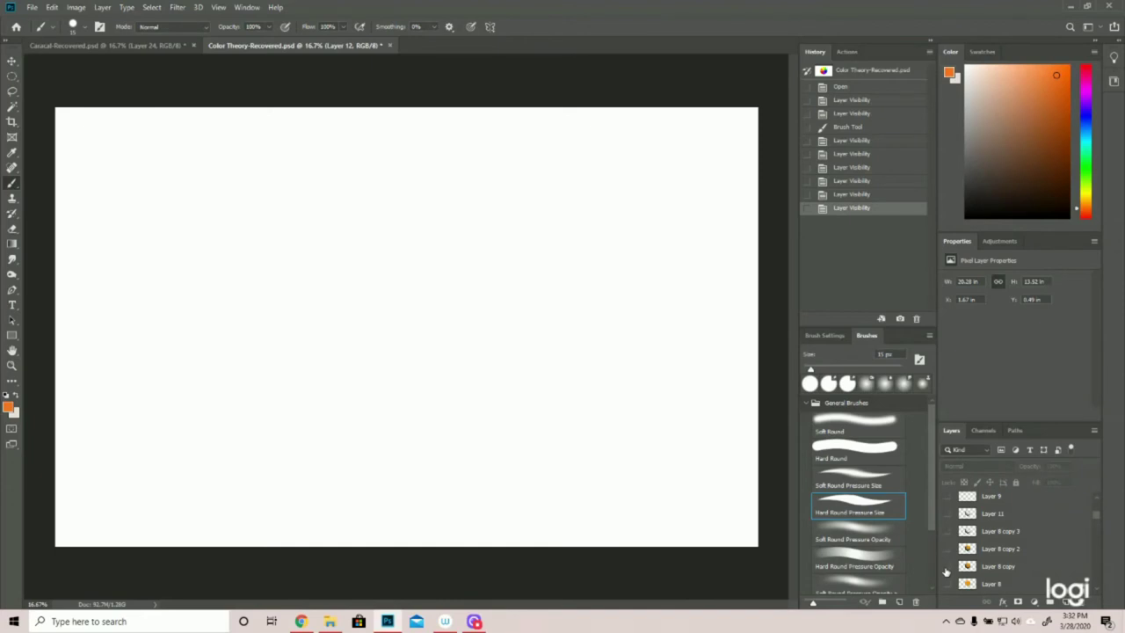
left_click(946, 567)
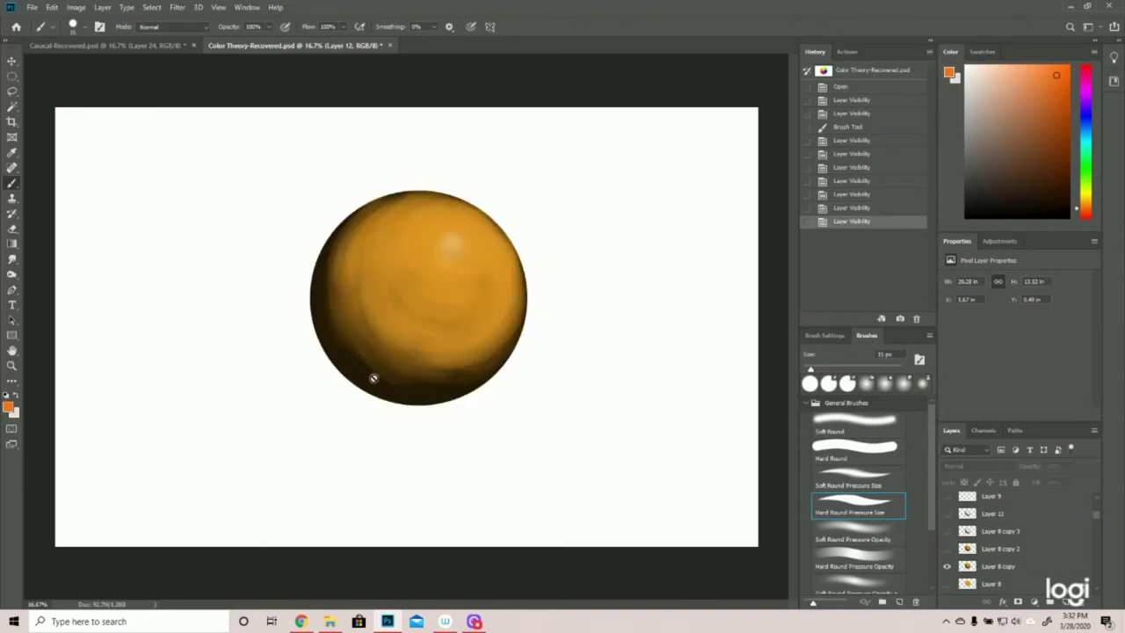
left_click(1000, 568)
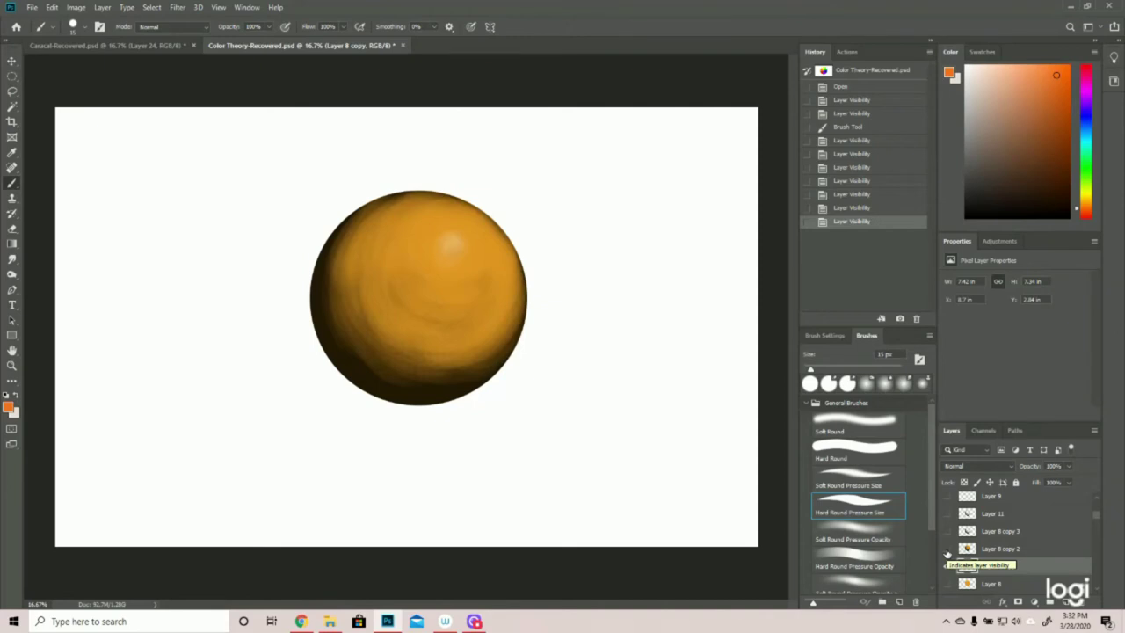
left_click(947, 550)
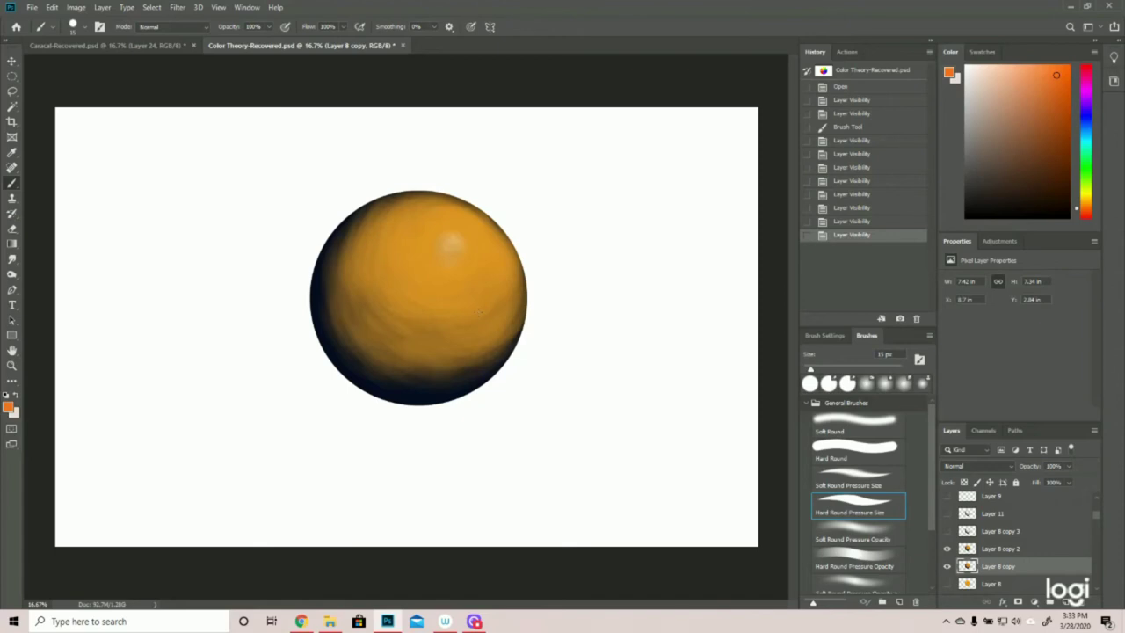
left_click(947, 531)
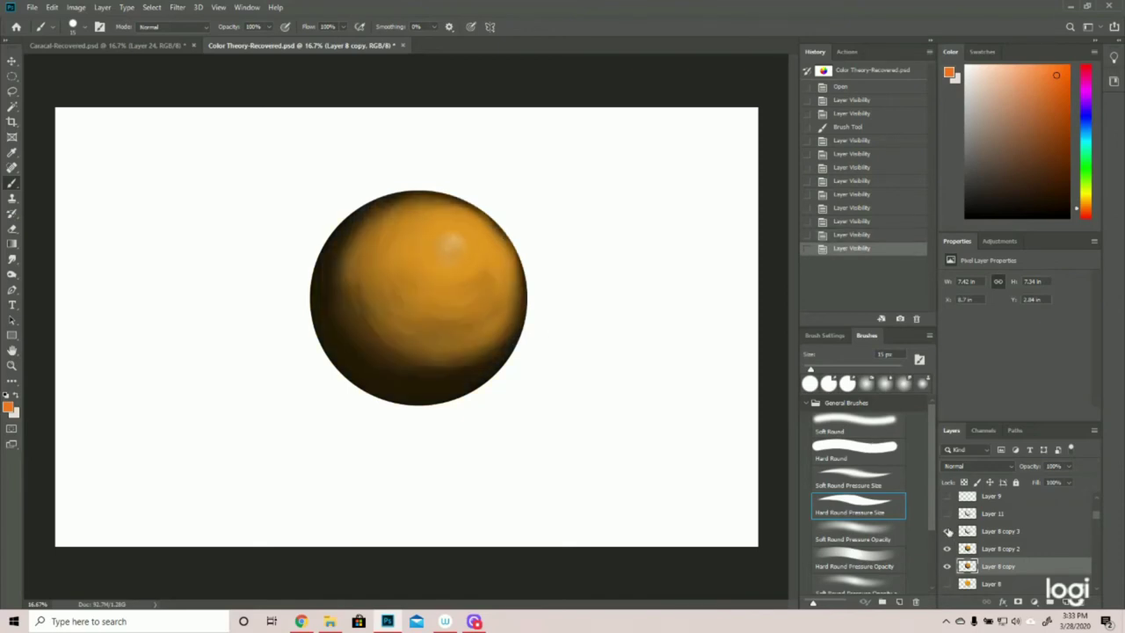
Sample dark brown, then dark navy from the ball's shadow as foreground, showing Layer 11.
left_click(8, 405)
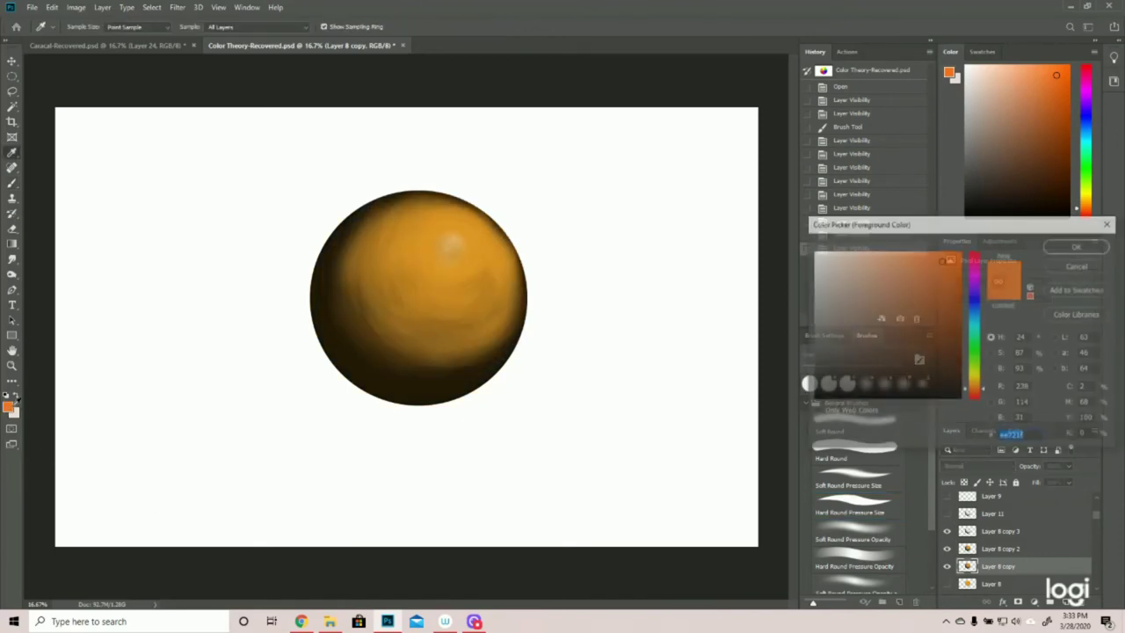
left_click(400, 389)
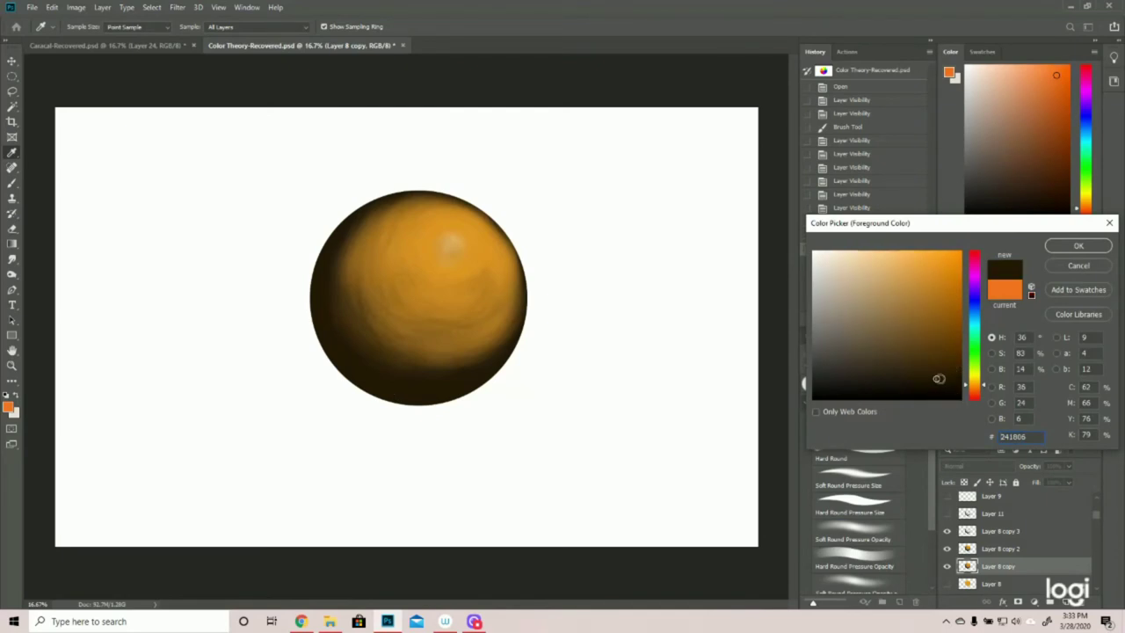
left_click(1078, 246)
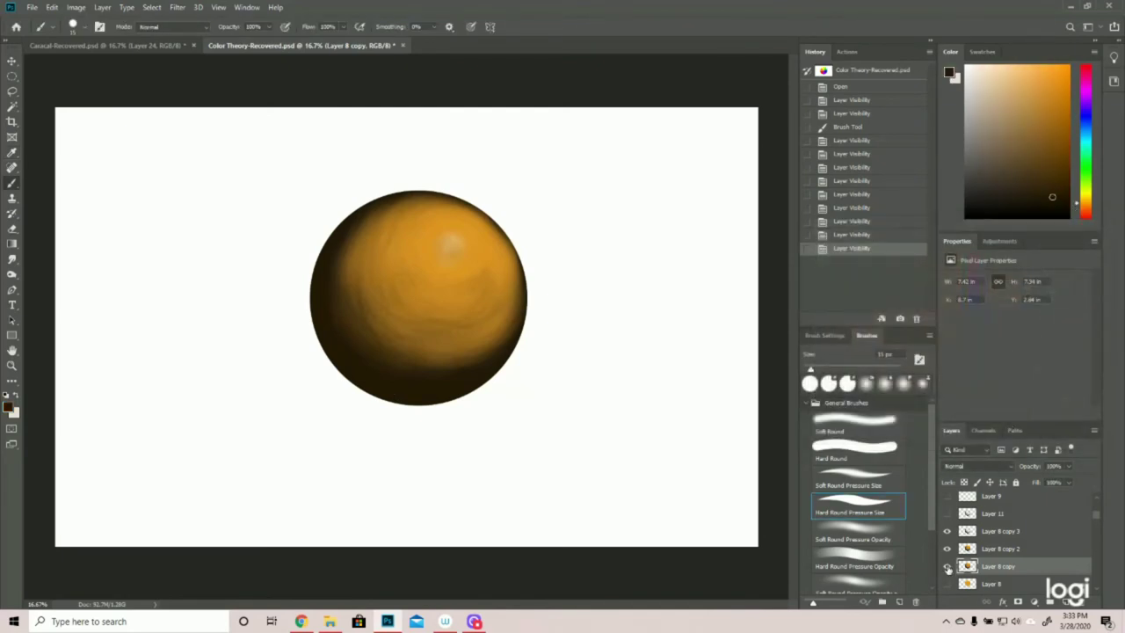
left_click(947, 513)
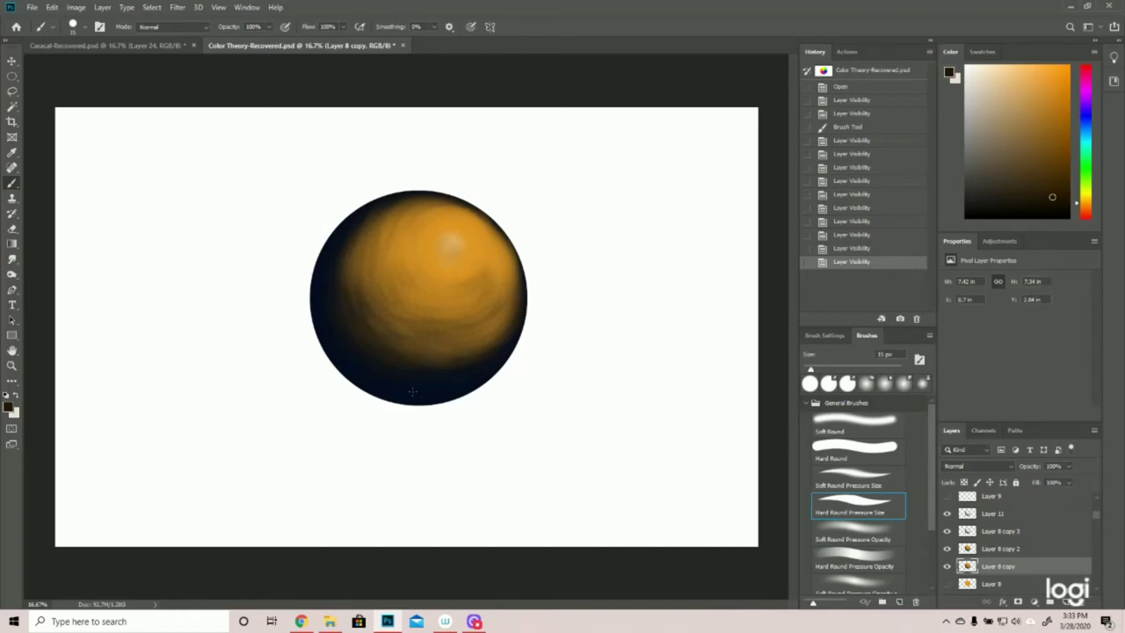
left_click(7, 400)
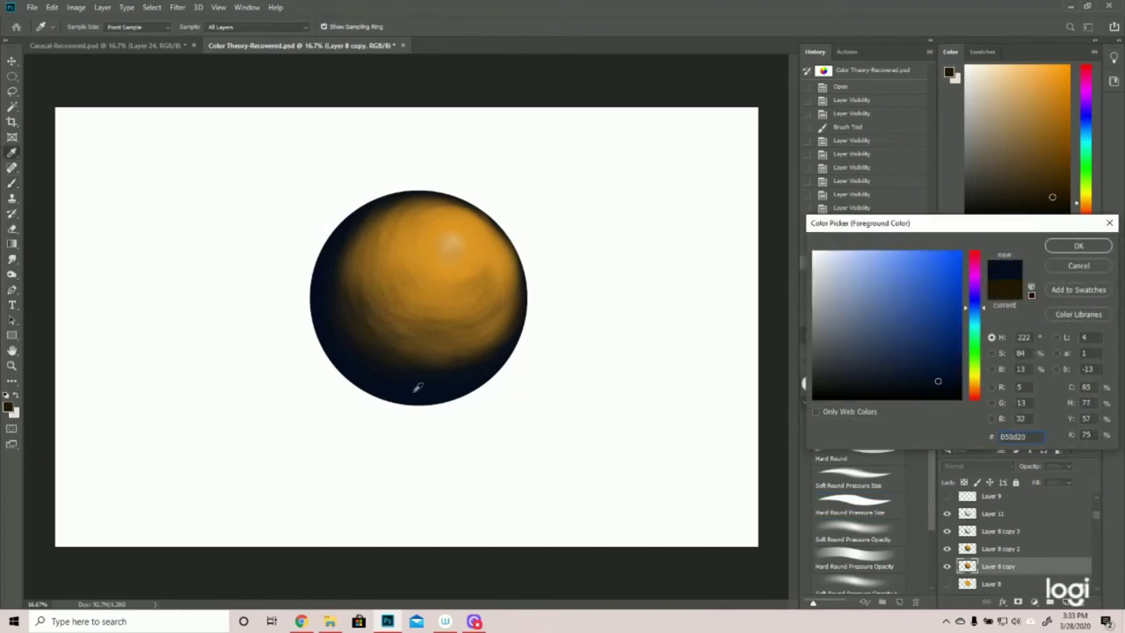
left_click(417, 388)
left_click(1072, 247)
Toggle Layer 11's blue shadow off and on to compare the shaded ball.
left_click(947, 513)
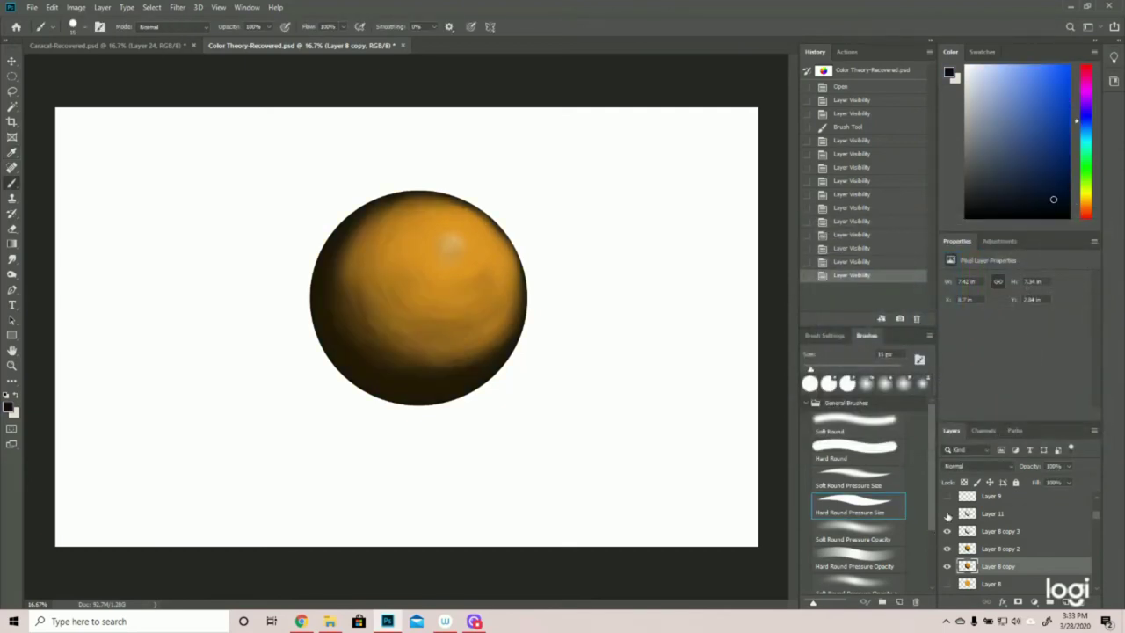
left_click(947, 513)
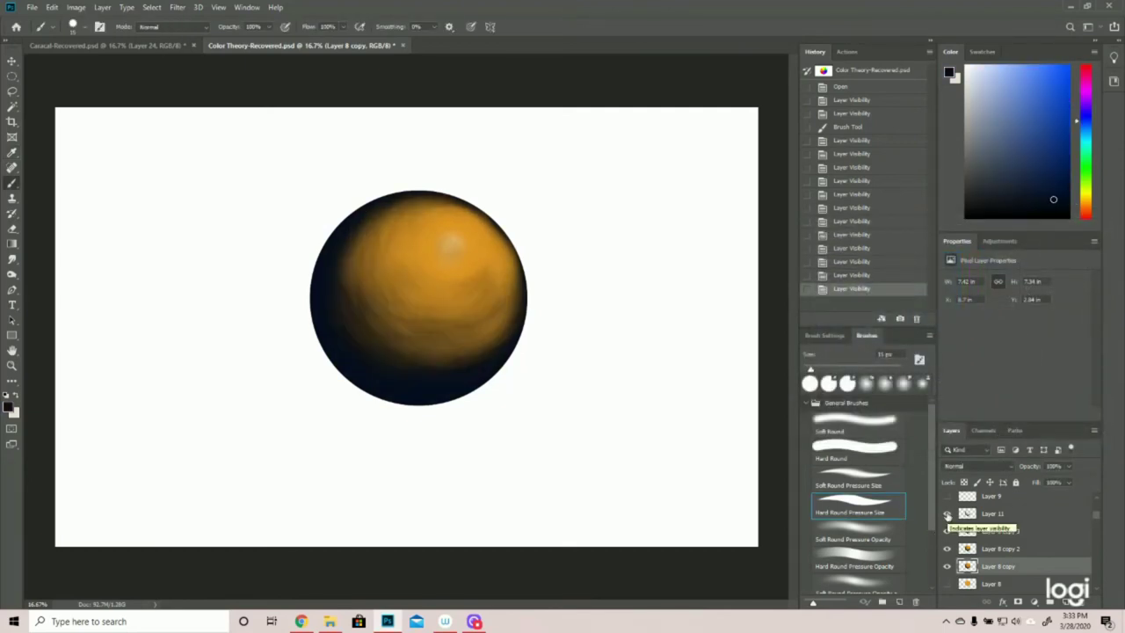
left_click(947, 514)
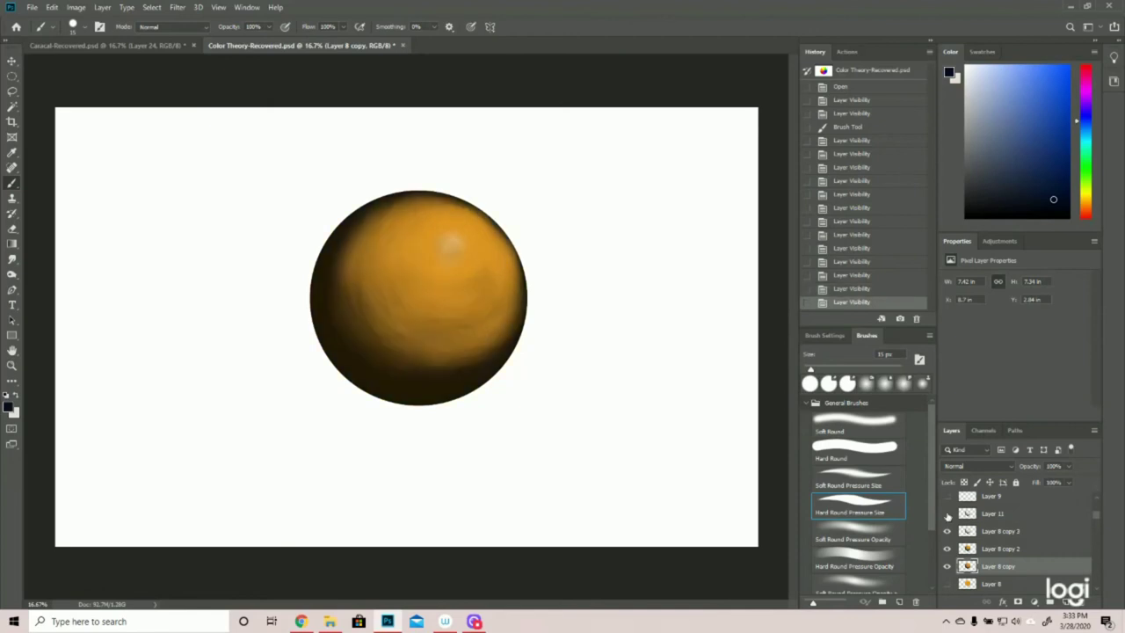
left_click(947, 514)
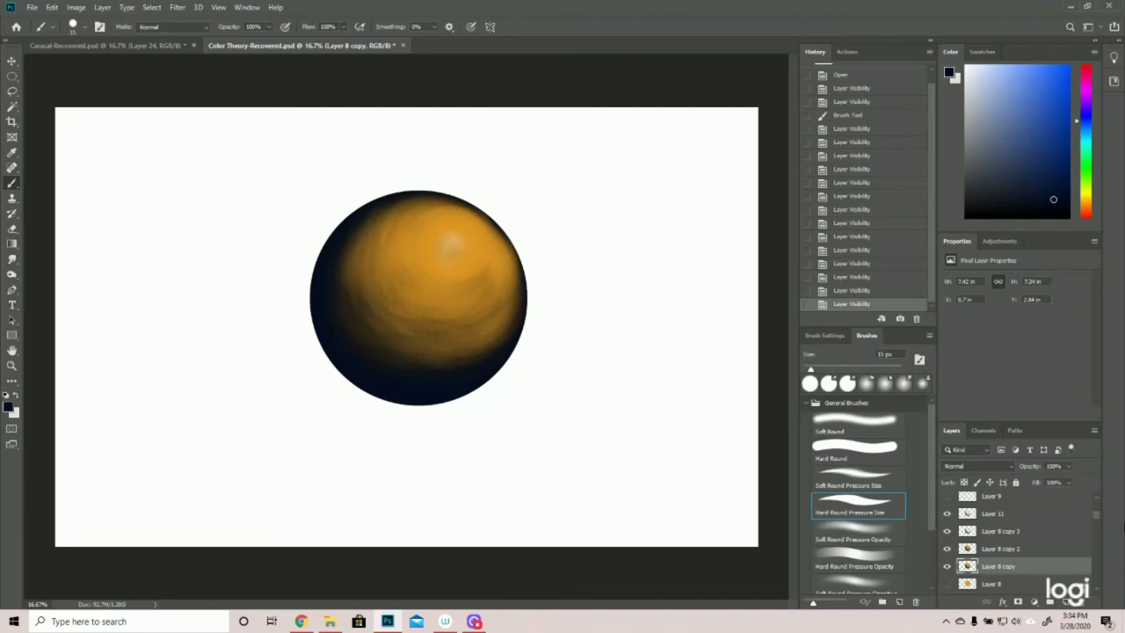
Show the black background Layer 14 and the blossom and mountain artwork on Layer 13.
scroll(1096, 501, "up", 1)
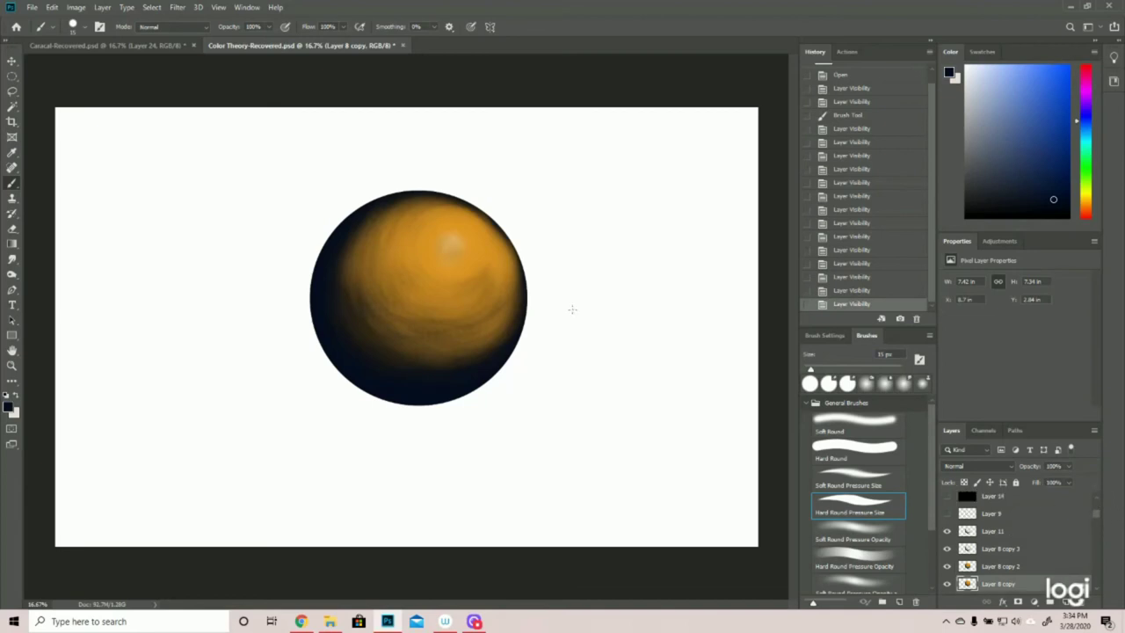
scroll(1096, 514, "up", 2)
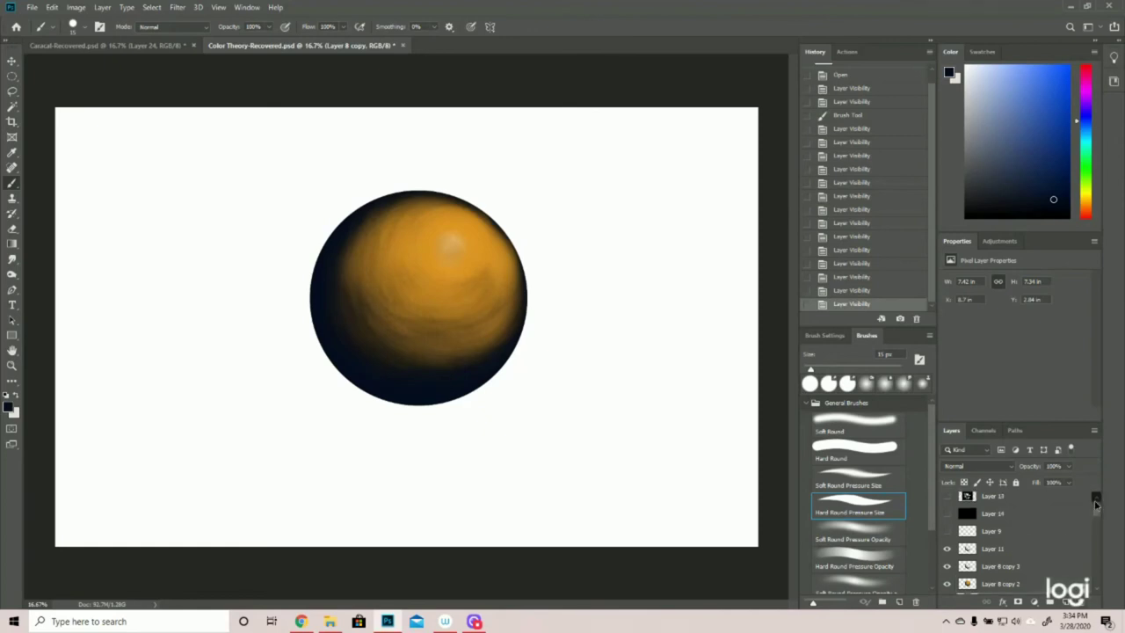
left_click(946, 530)
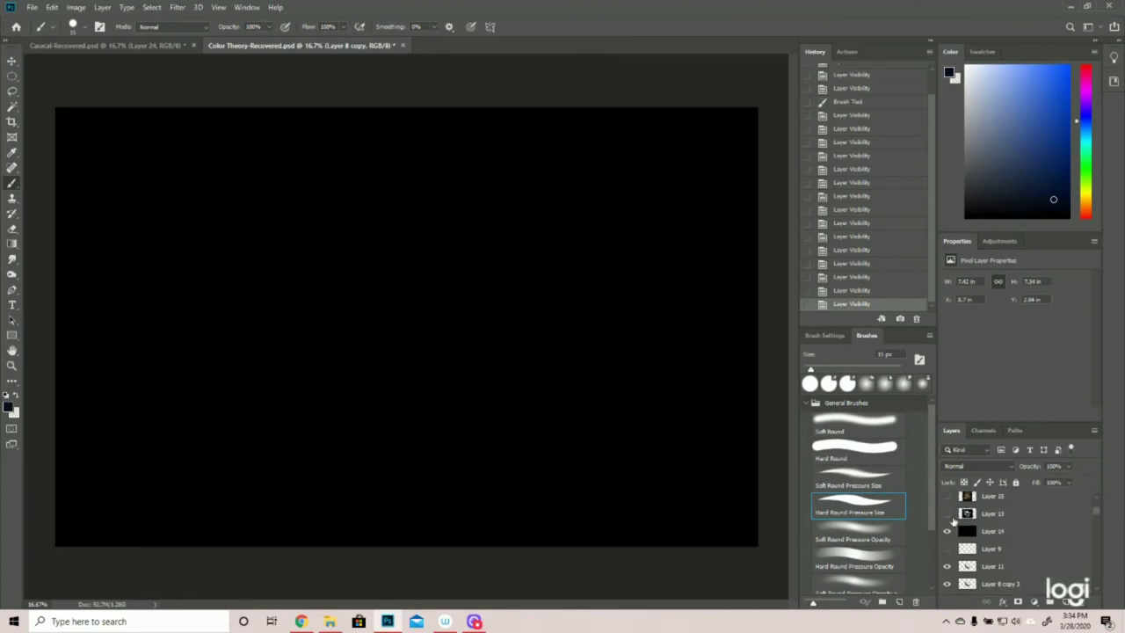
left_click(947, 513)
scroll(1095, 501, "up", 2)
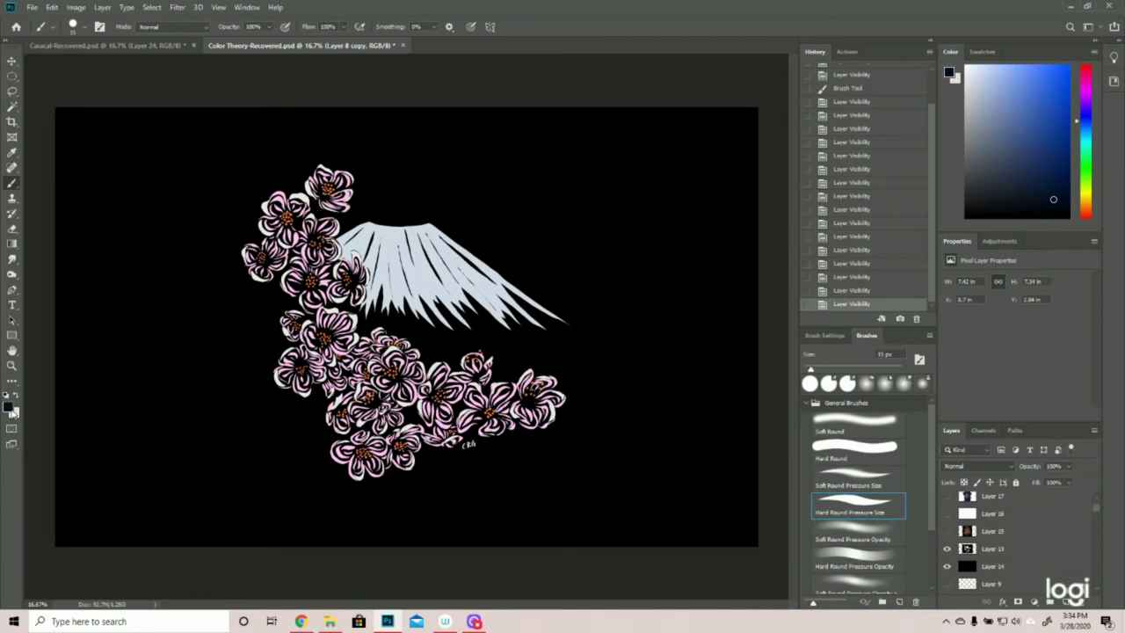
Sample the mountain's light blue-grey, then warm off-white #ebe8e3 as the foreground colour.
left_click(9, 406)
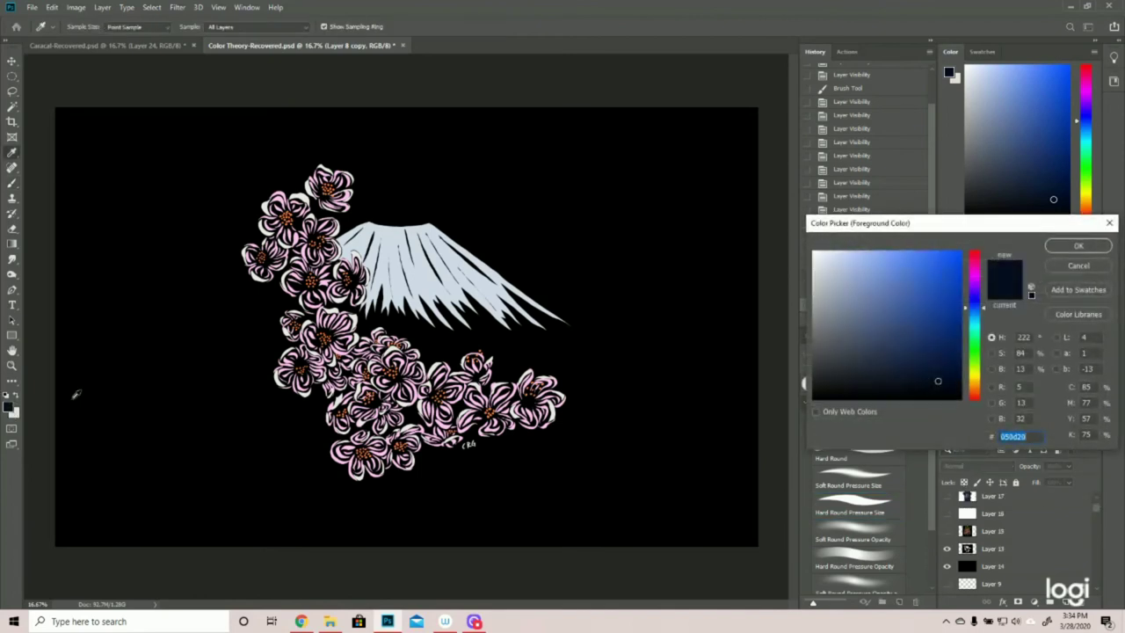
left_click(427, 273)
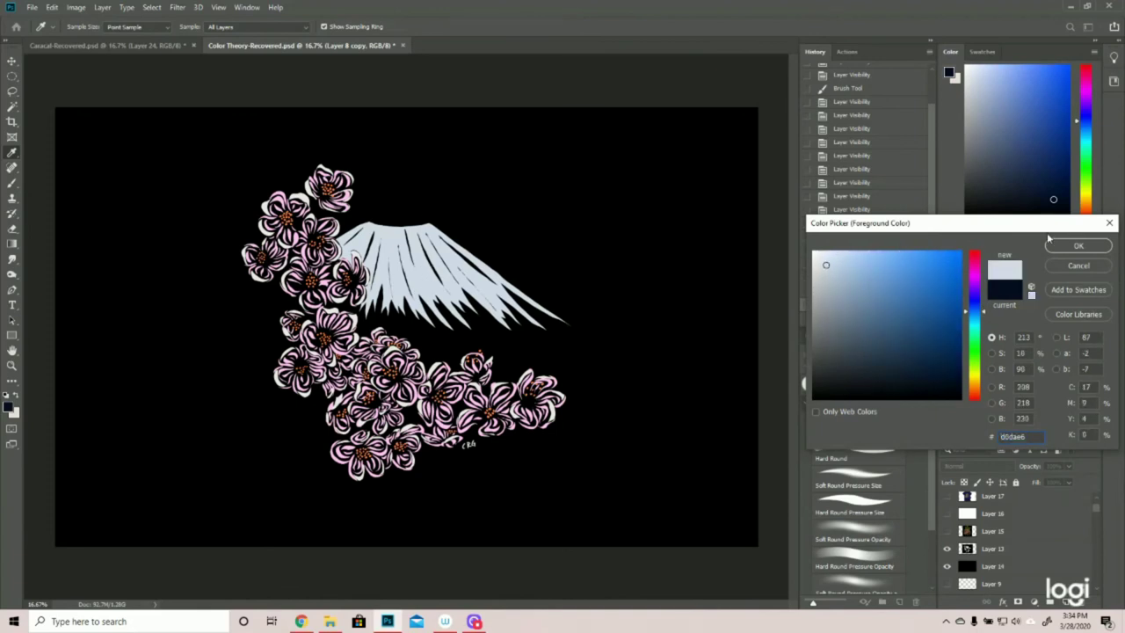
left_click(1075, 246)
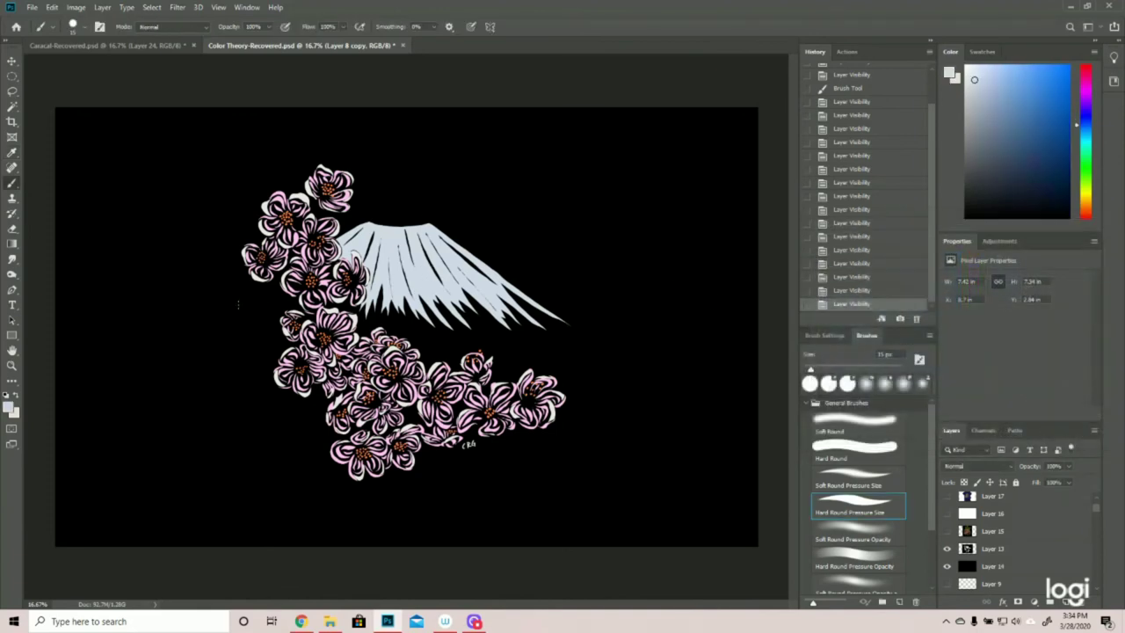
left_click(9, 407)
left_click(340, 263)
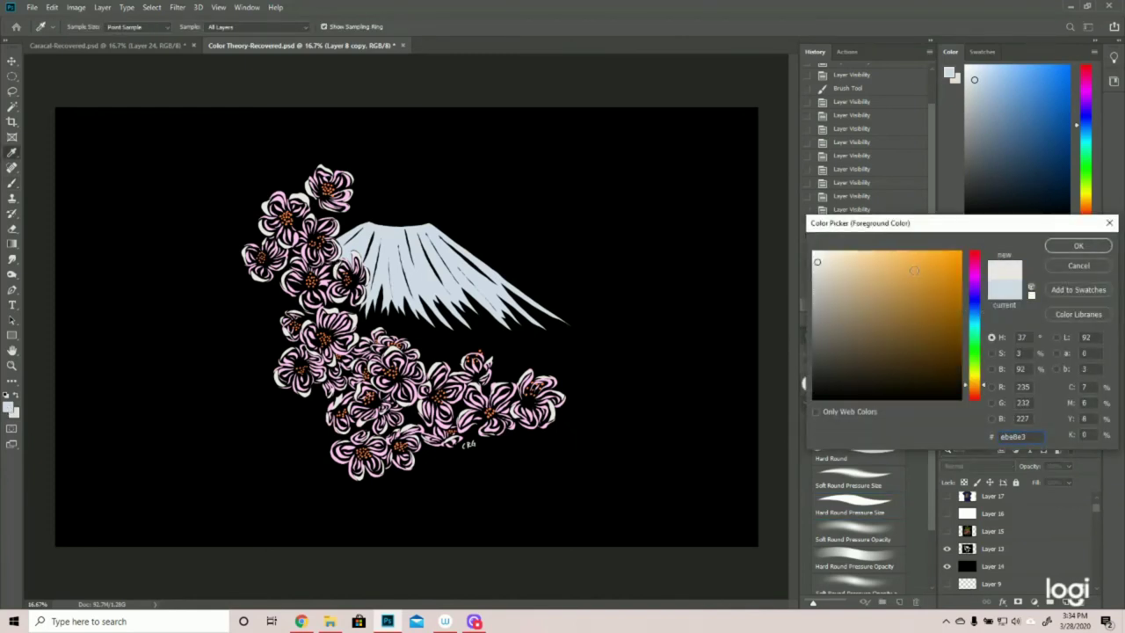
left_click(1075, 246)
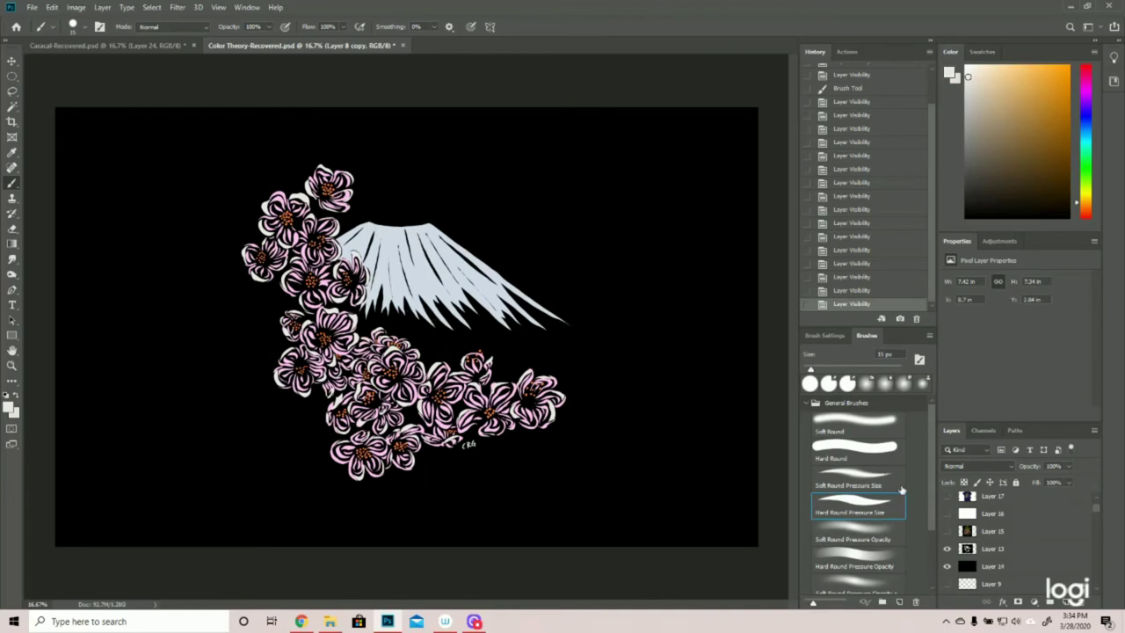
Hide the blossom artwork, show the green-hatted dog on Layer 15, then cover it with white Layer 16.
left_click(946, 548)
left_click(947, 531)
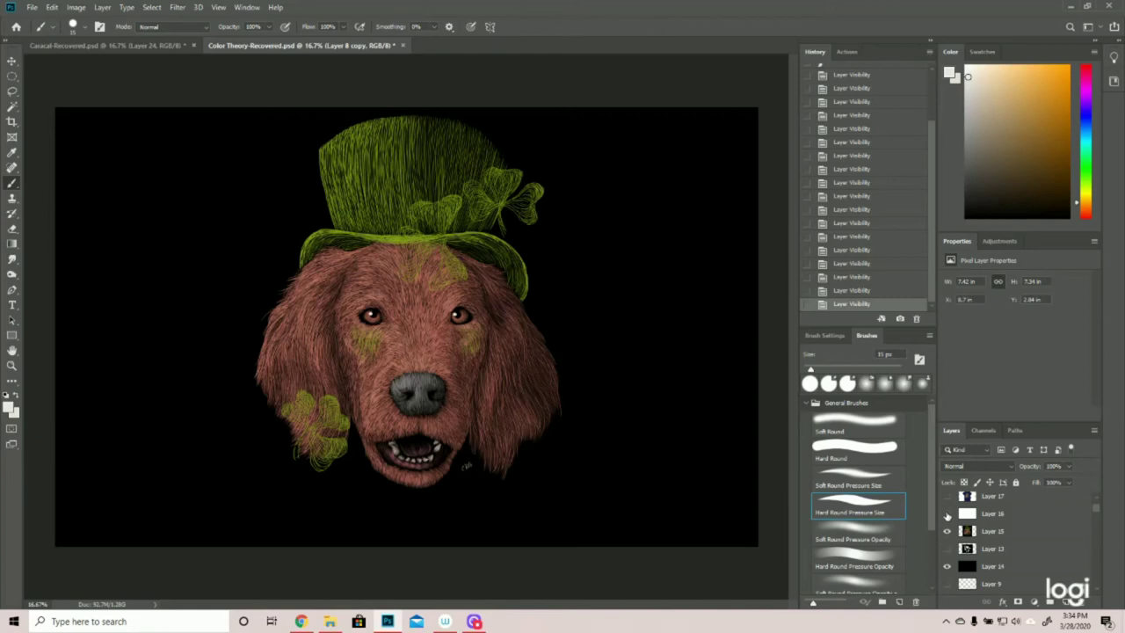
left_click(946, 515)
scroll(1096, 502, "up", 2)
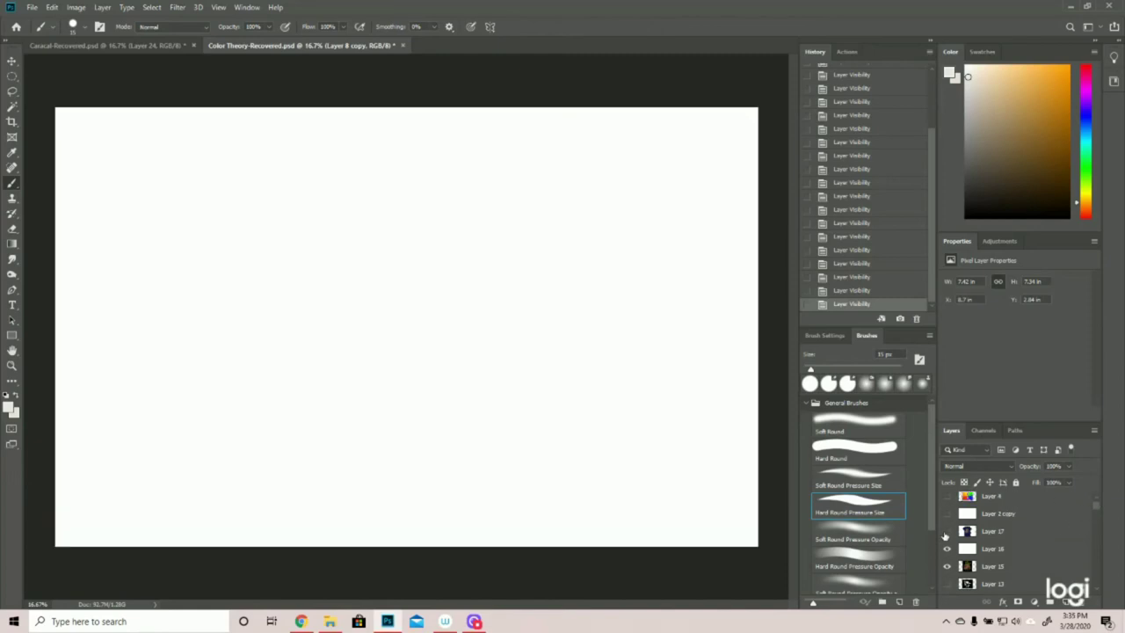
Briefly show then hide the beaver T-shirt mockup on Layer 17, and make Layer 2 copy visible.
left_click(946, 531)
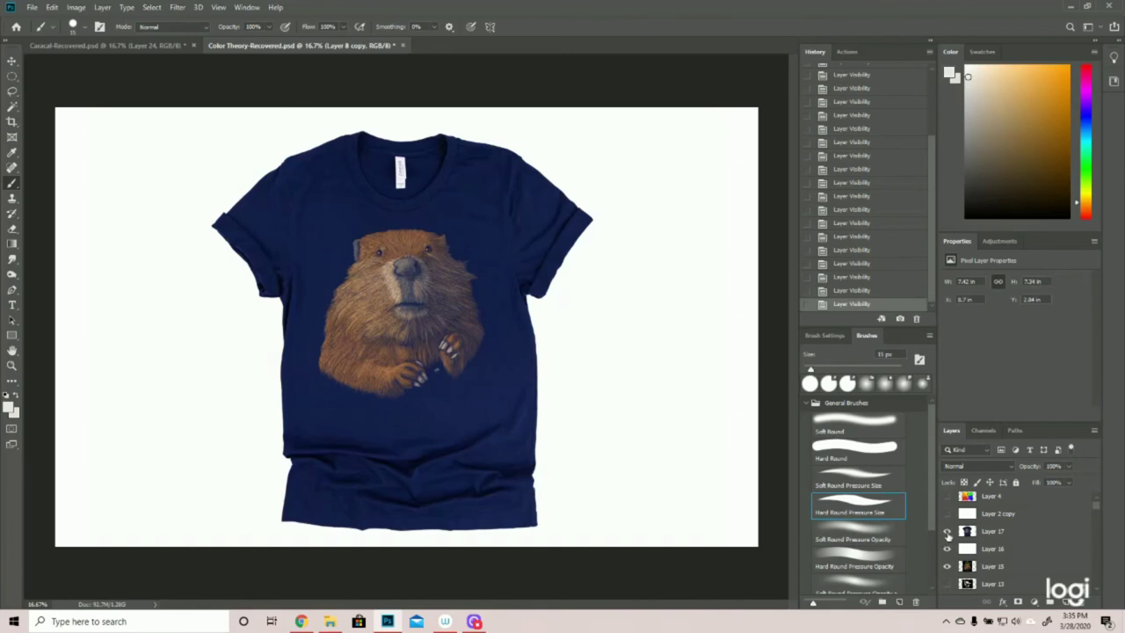
left_click(947, 531)
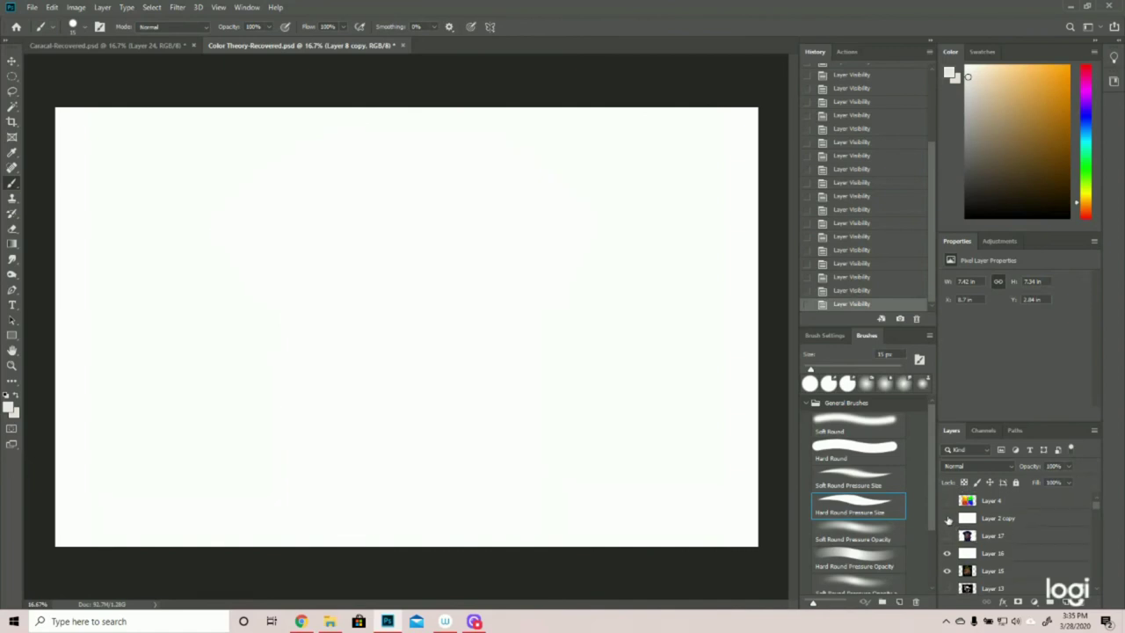
left_click(947, 519)
Show Layer 4's complementary-colour train illustration and zoom in around the train.
left_click(947, 501)
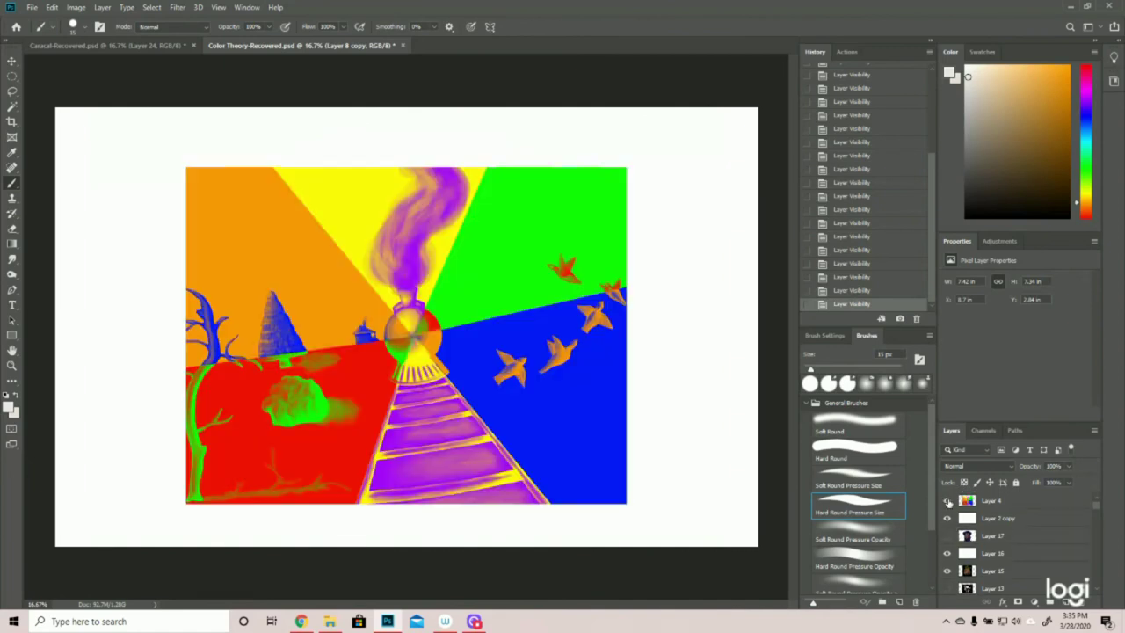
left_click(12, 366)
left_click(396, 341)
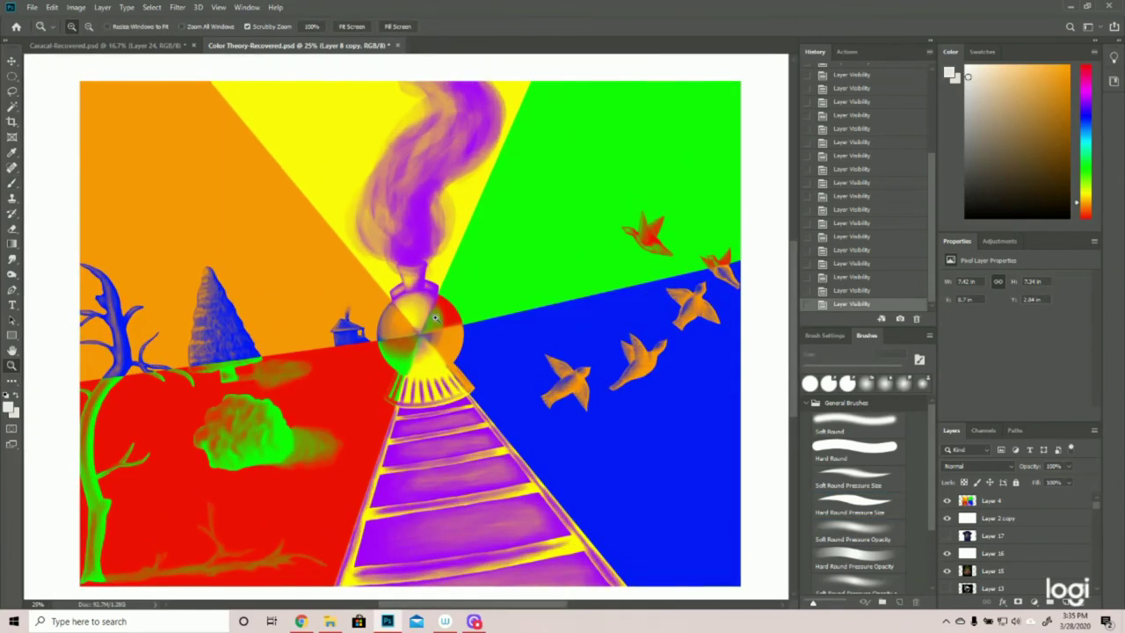
key("b")
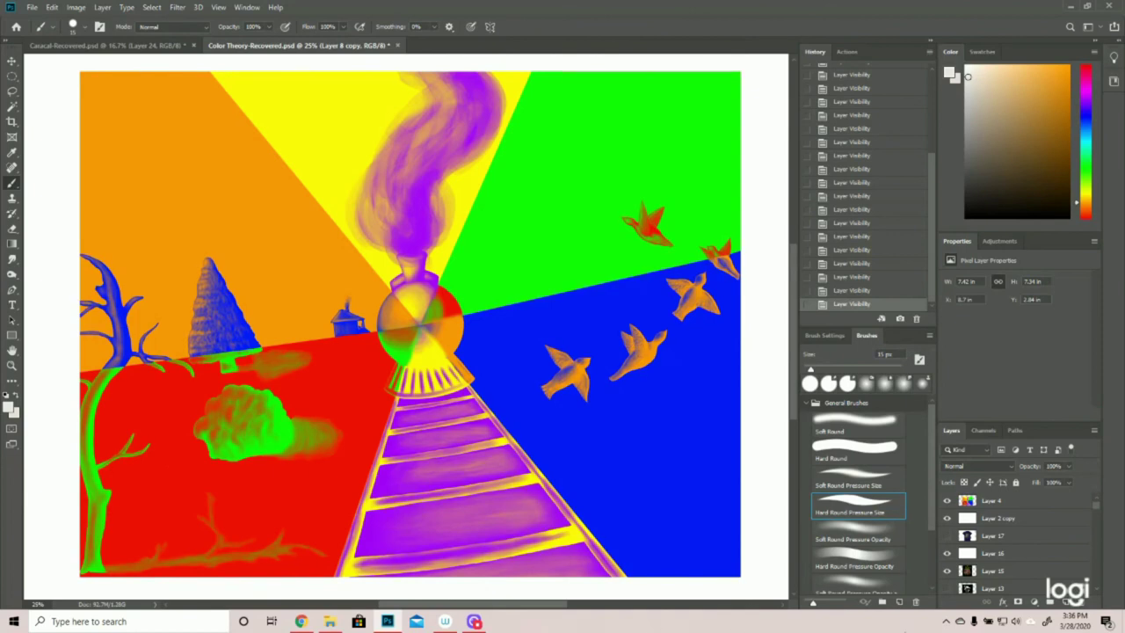
On Layer 4, paint white loops around the small house and the right-hand orange bird.
left_click(1001, 501)
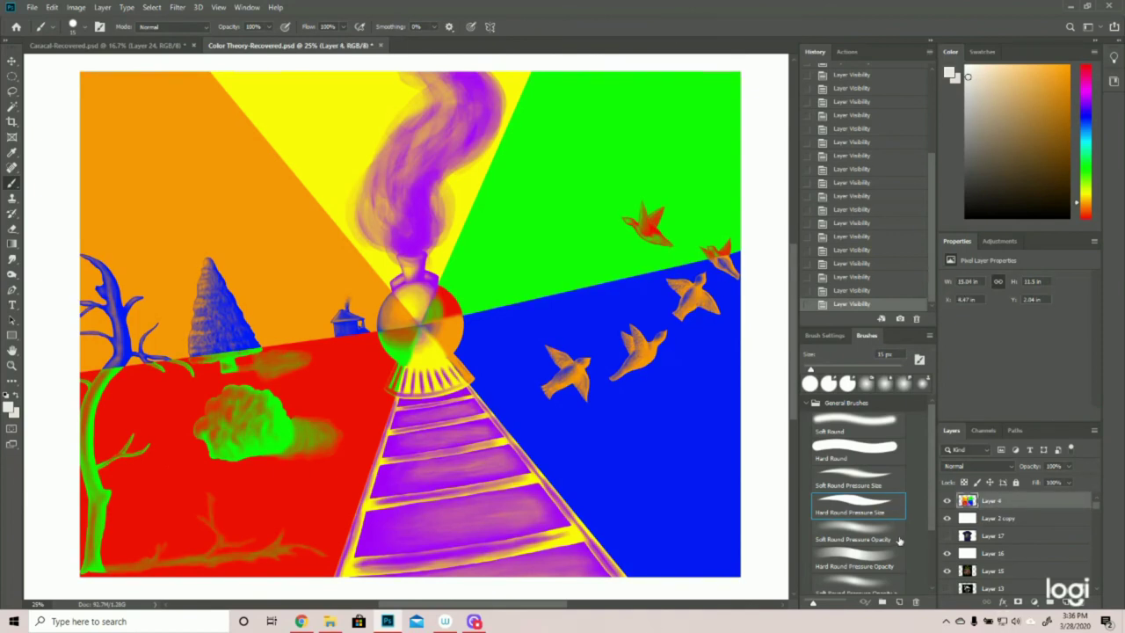
mouse_move(352, 278)
left_mouse_down()
mouse_move(373, 344)
mouse_move(349, 279)
left_mouse_up()
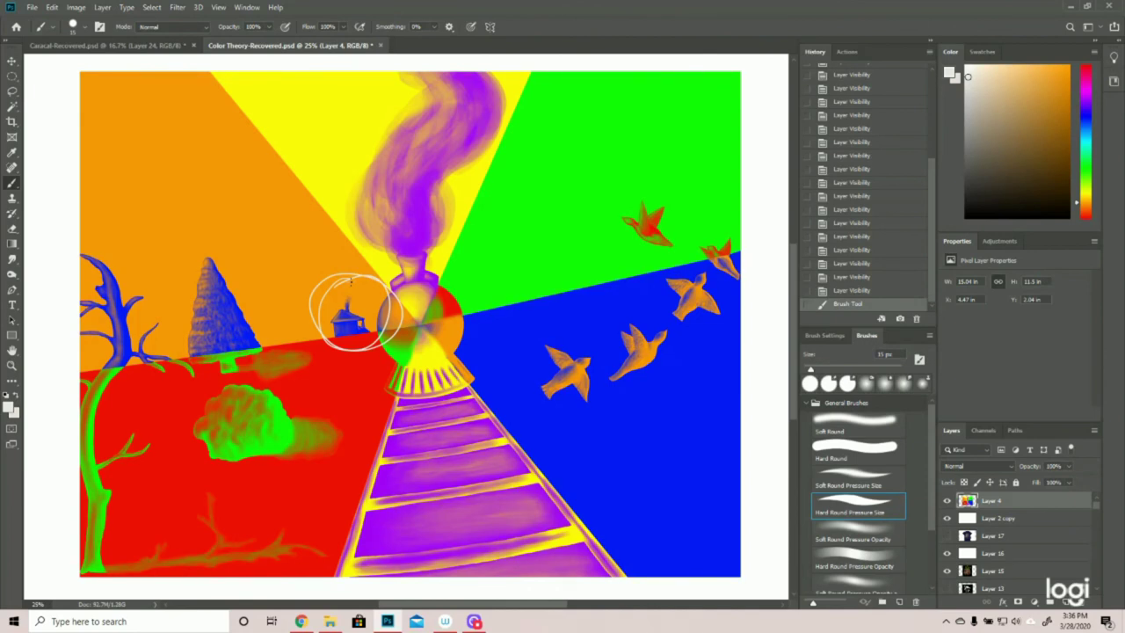
mouse_move(698, 334)
left_mouse_down()
mouse_move(655, 303)
mouse_move(696, 332)
left_mouse_up()
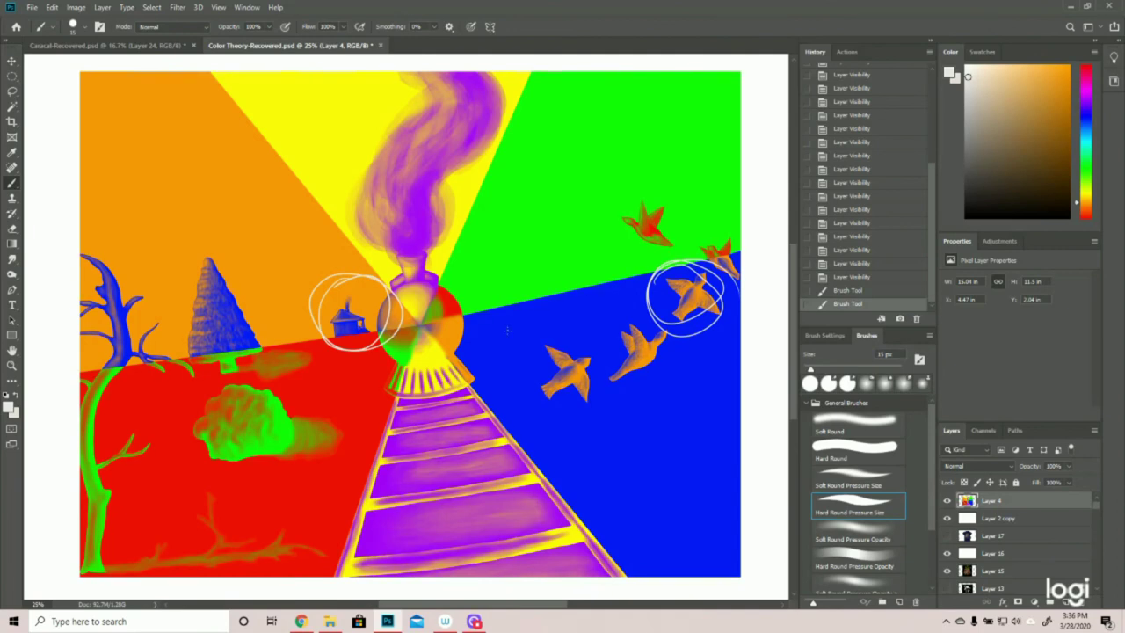
Revert to the last Layer Visibility history state, removing both white loops.
left_click(862, 277)
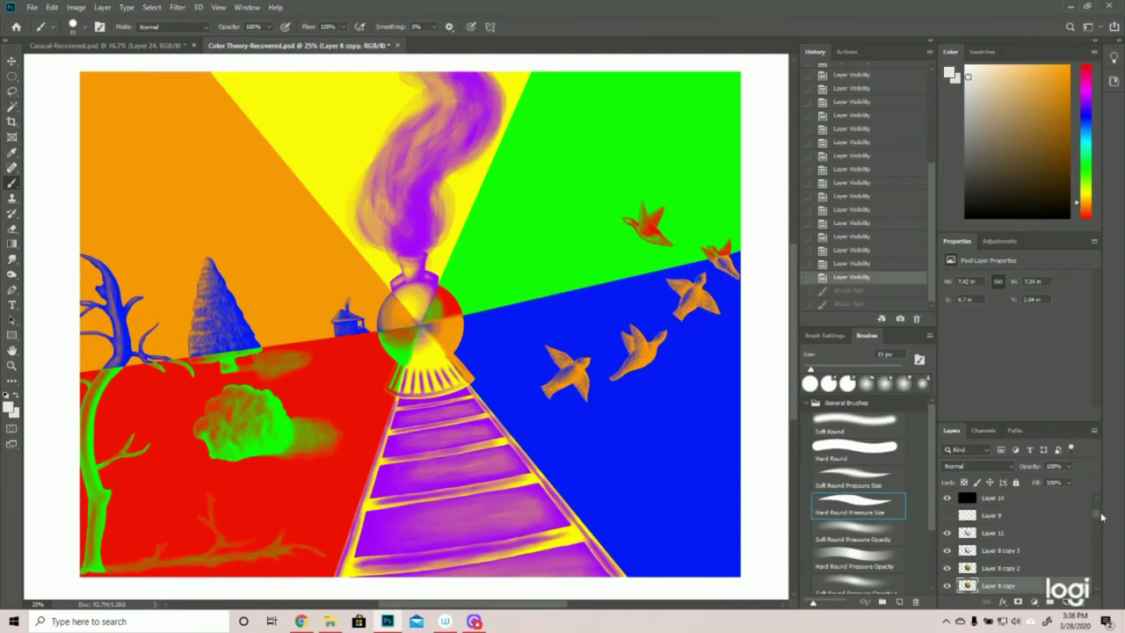
scroll(1096, 512, "down", 3)
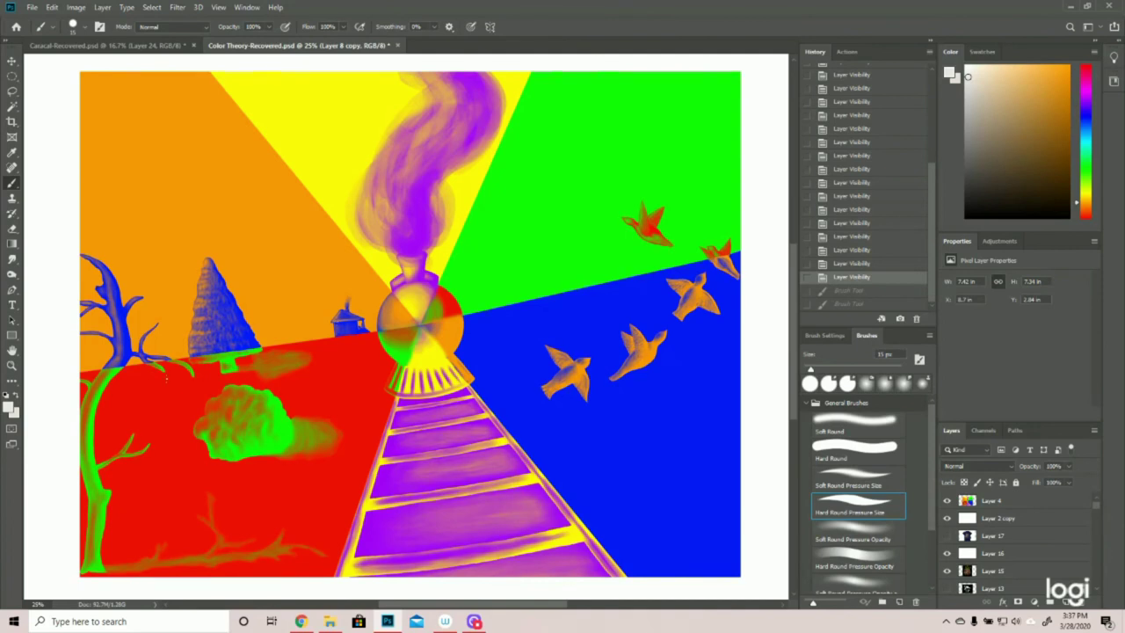